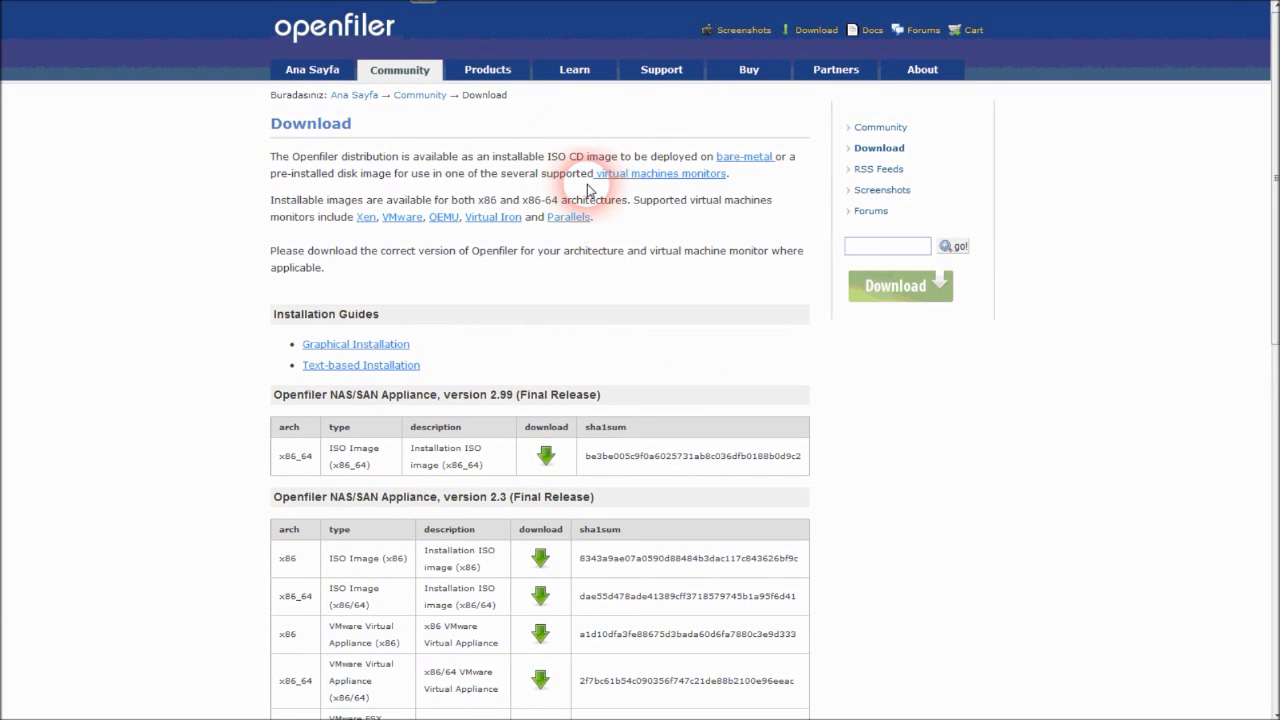
- Download the Openfiler 2.99 x86_64 installation ISO and save it to the Desktop as openfileresa-2.99.1-x86_64-disc1.iso
scroll(590, 189, down, 1)
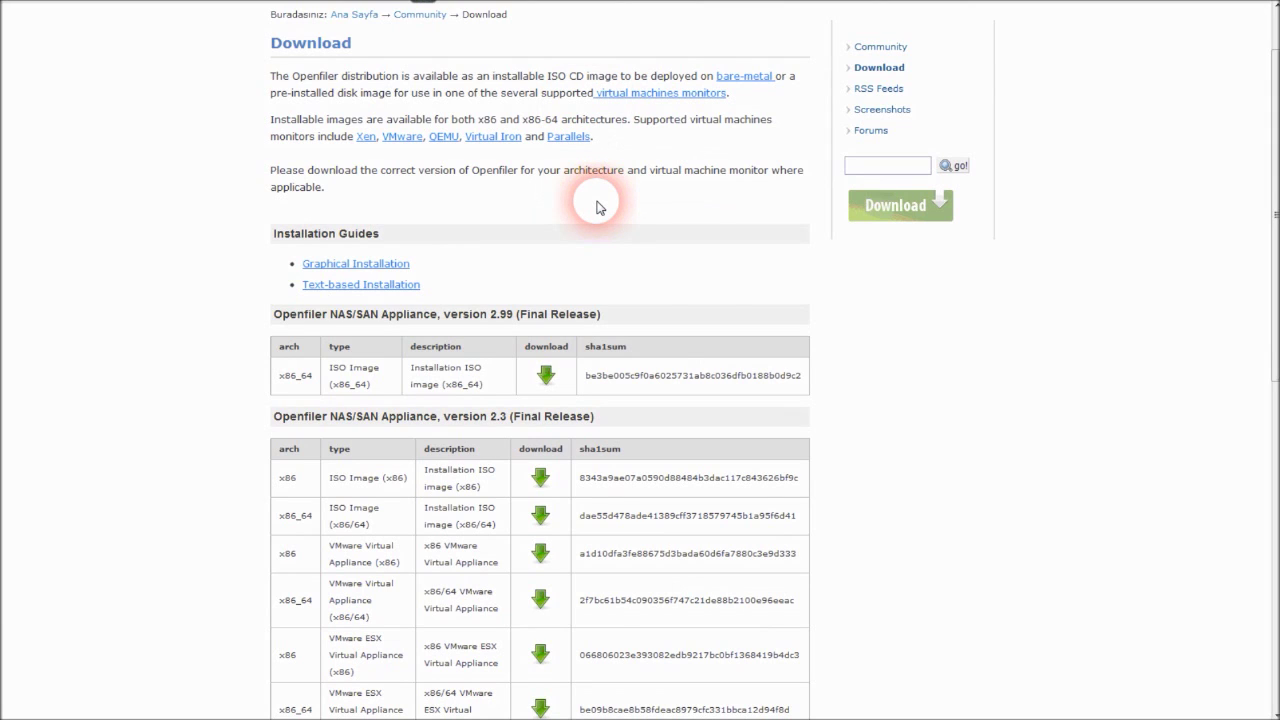
click(551, 382)
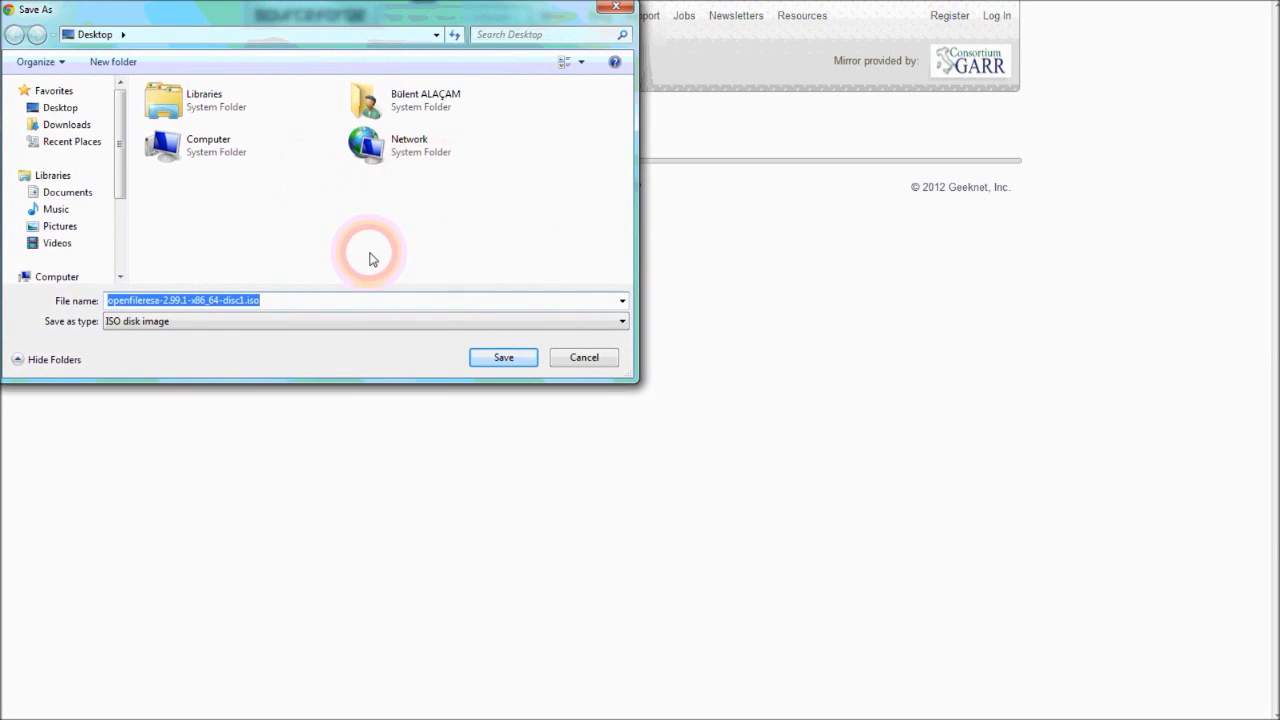
click(501, 362)
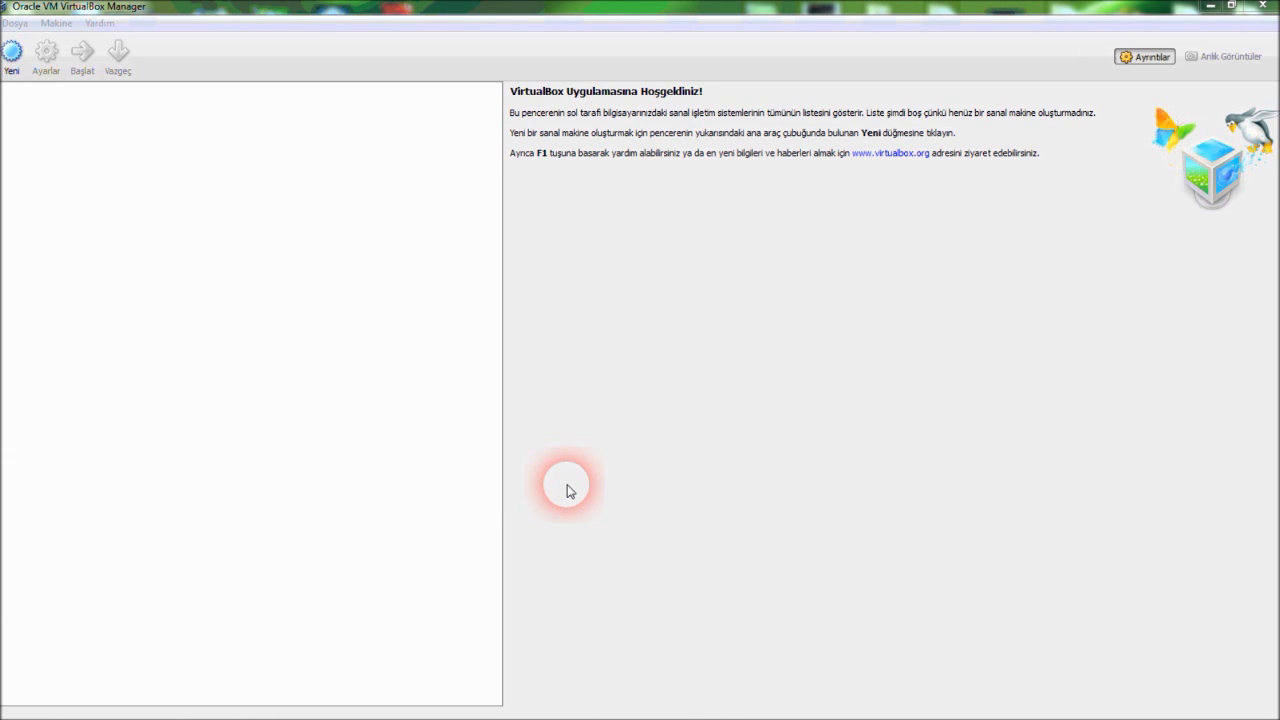
- In VirtualBox, start a new virtual machine named Openfiler with operating system Linux and version Other Linux
click(14, 62)
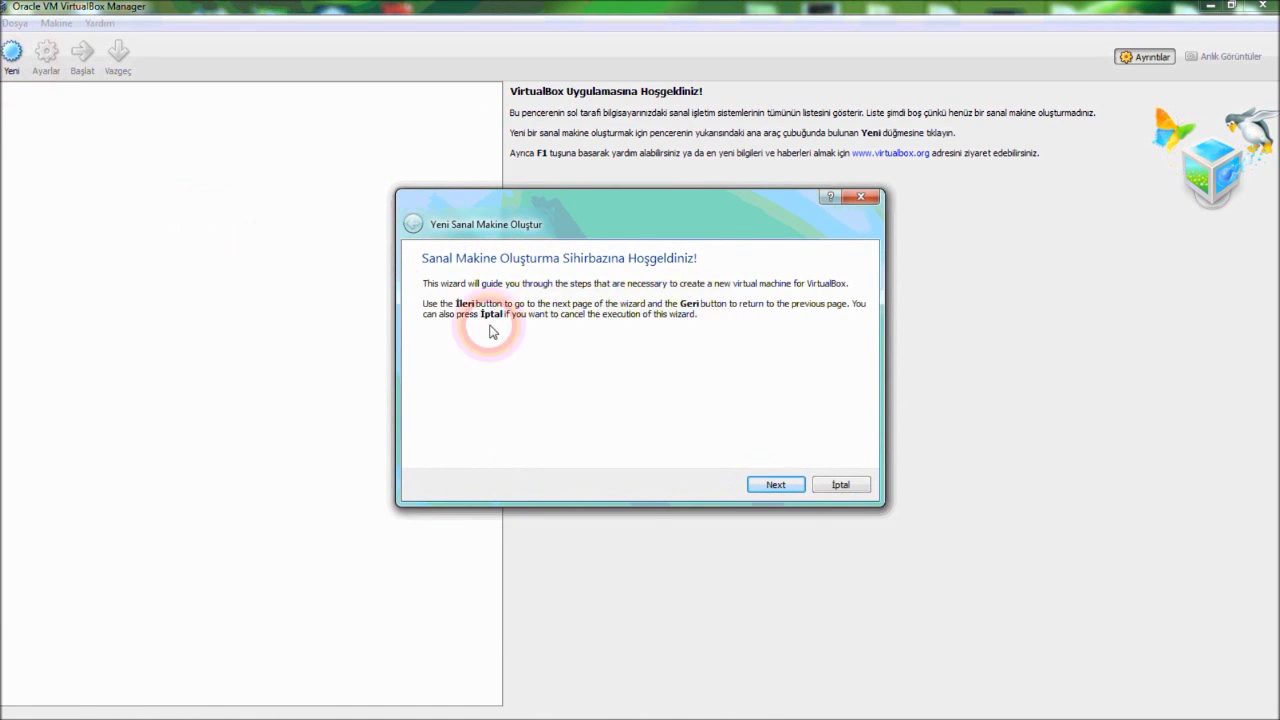
drag(559, 217, 558, 216)
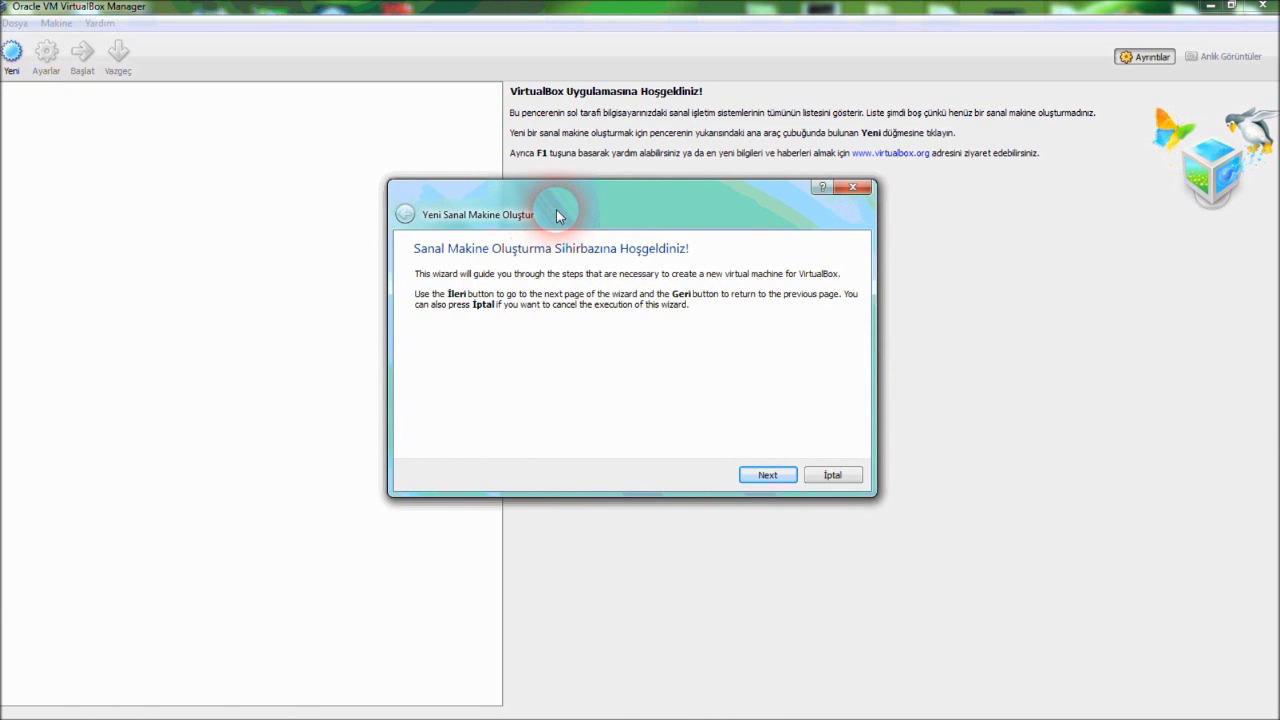
click(748, 477)
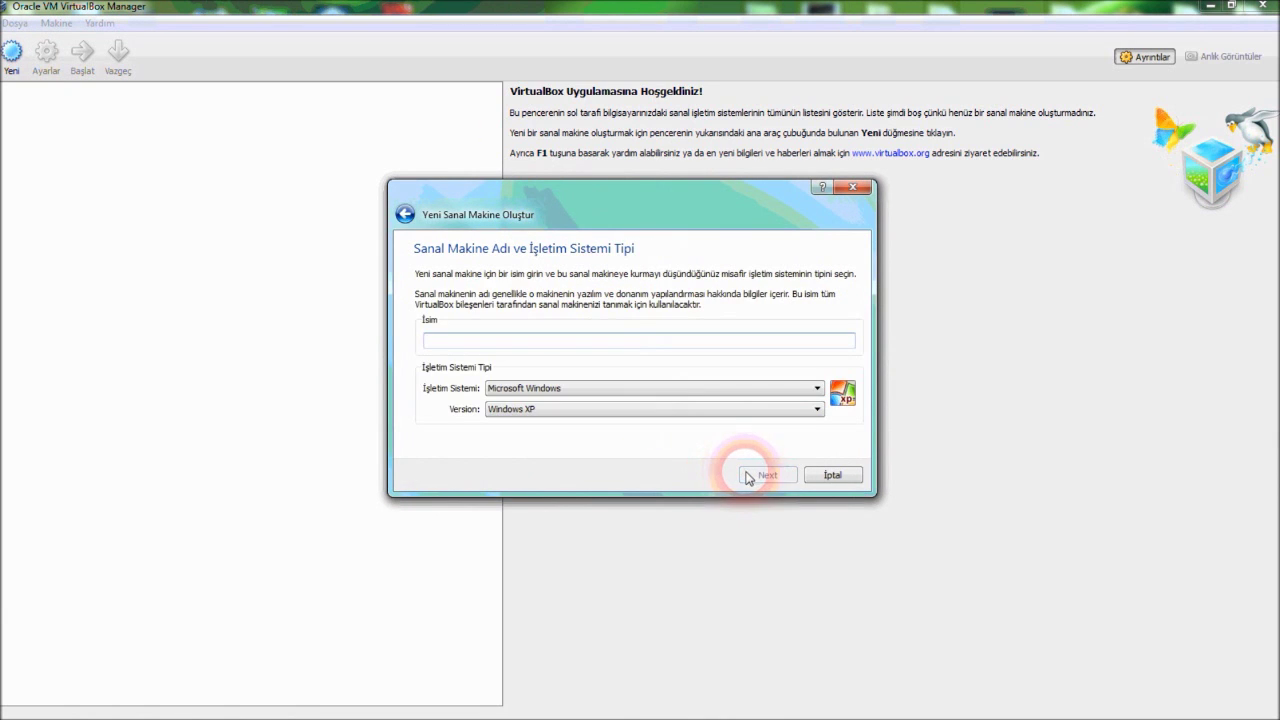
text(Openfiler)
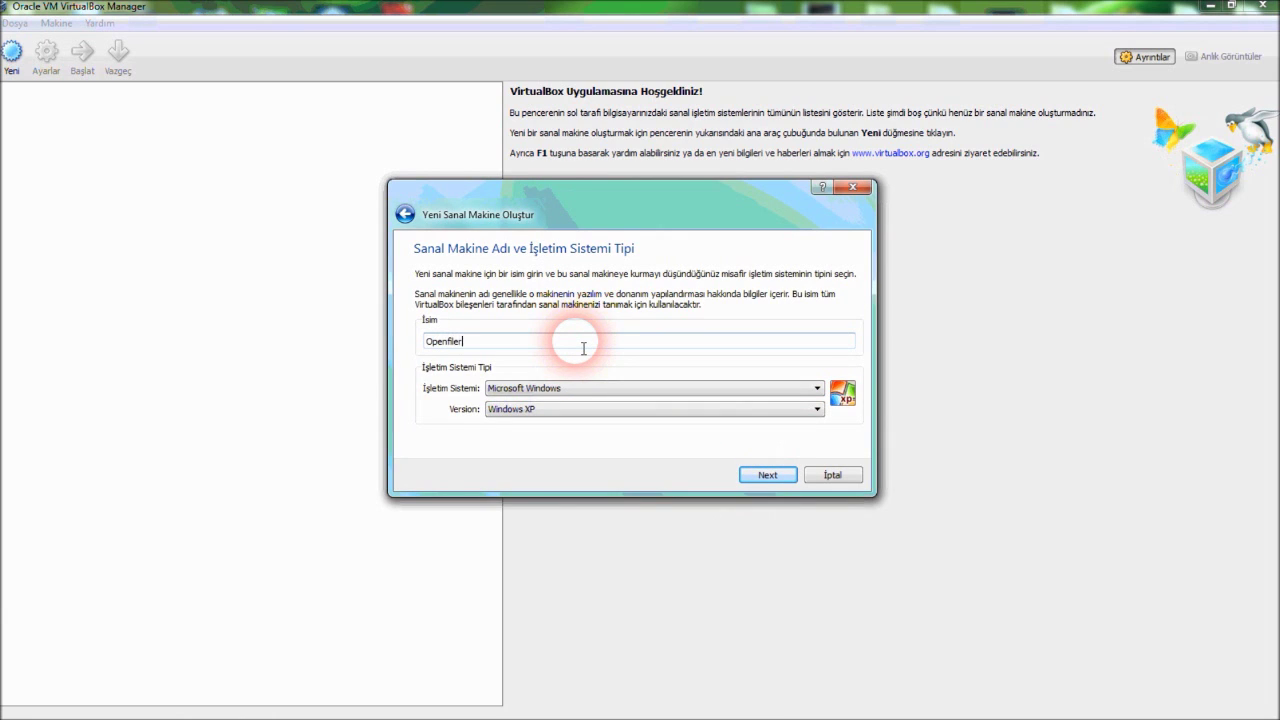
click(626, 398)
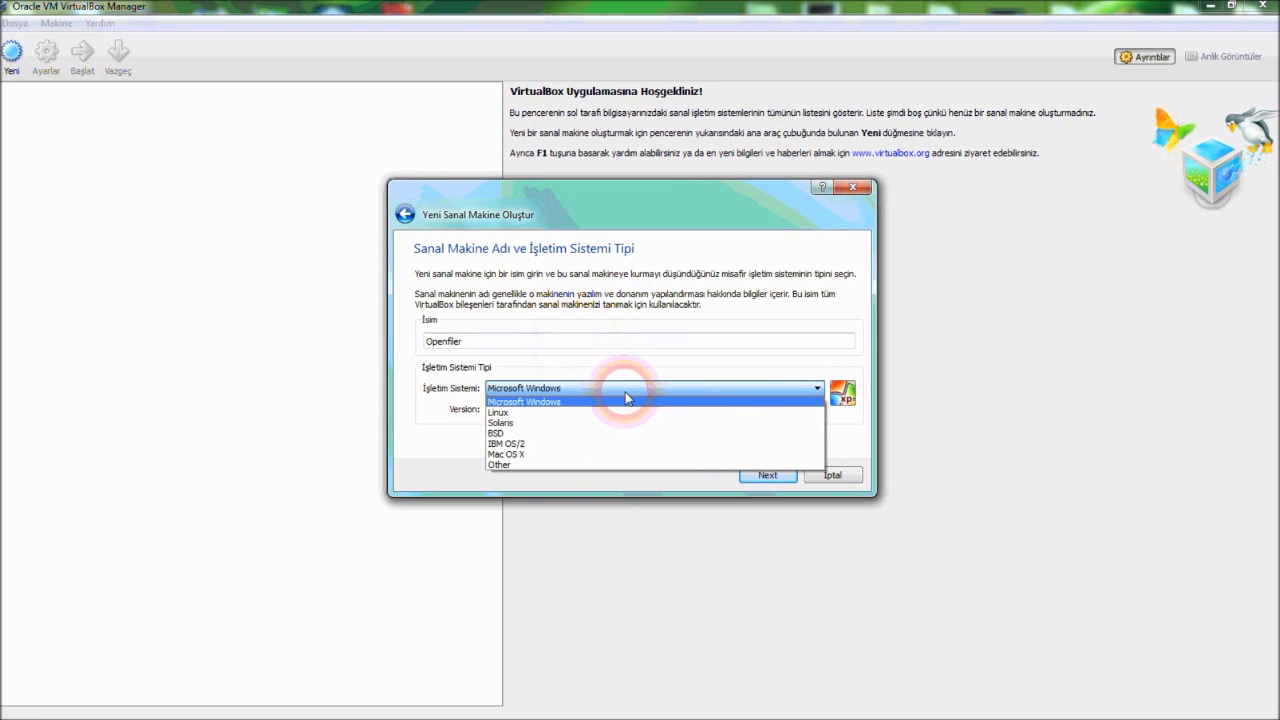
click(622, 416)
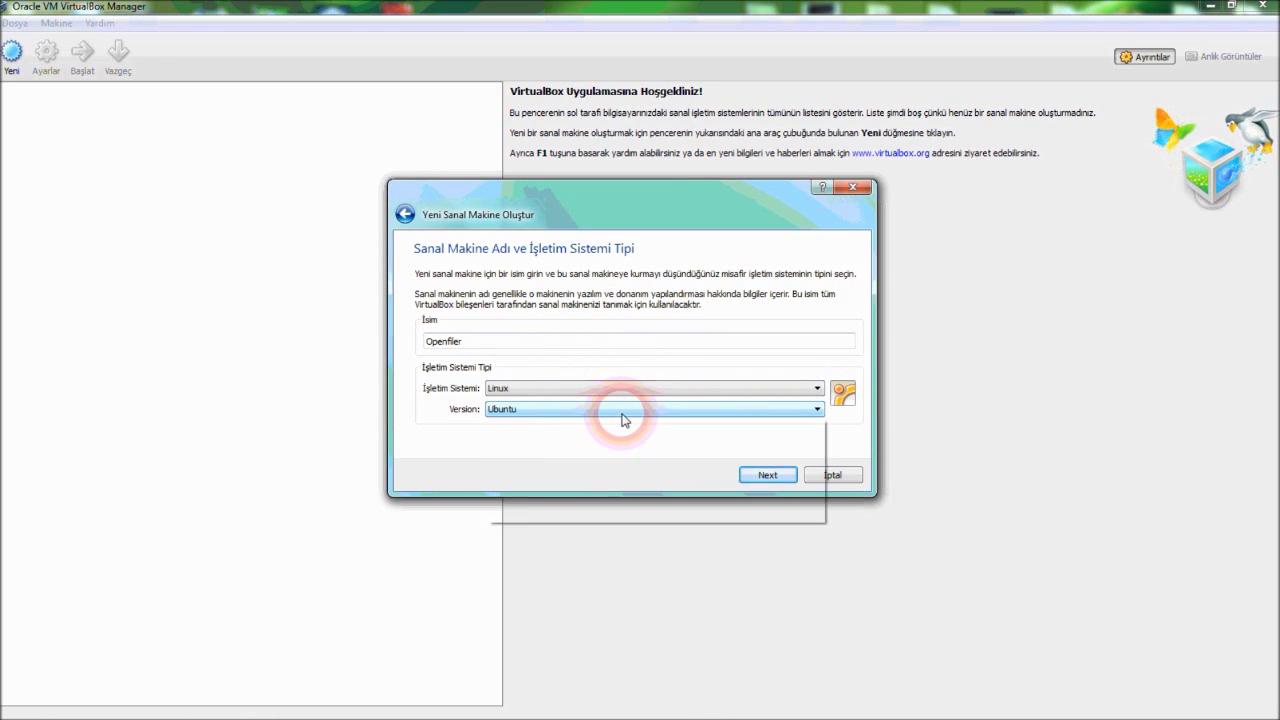
click(622, 418)
scroll(788, 513, down, 1)
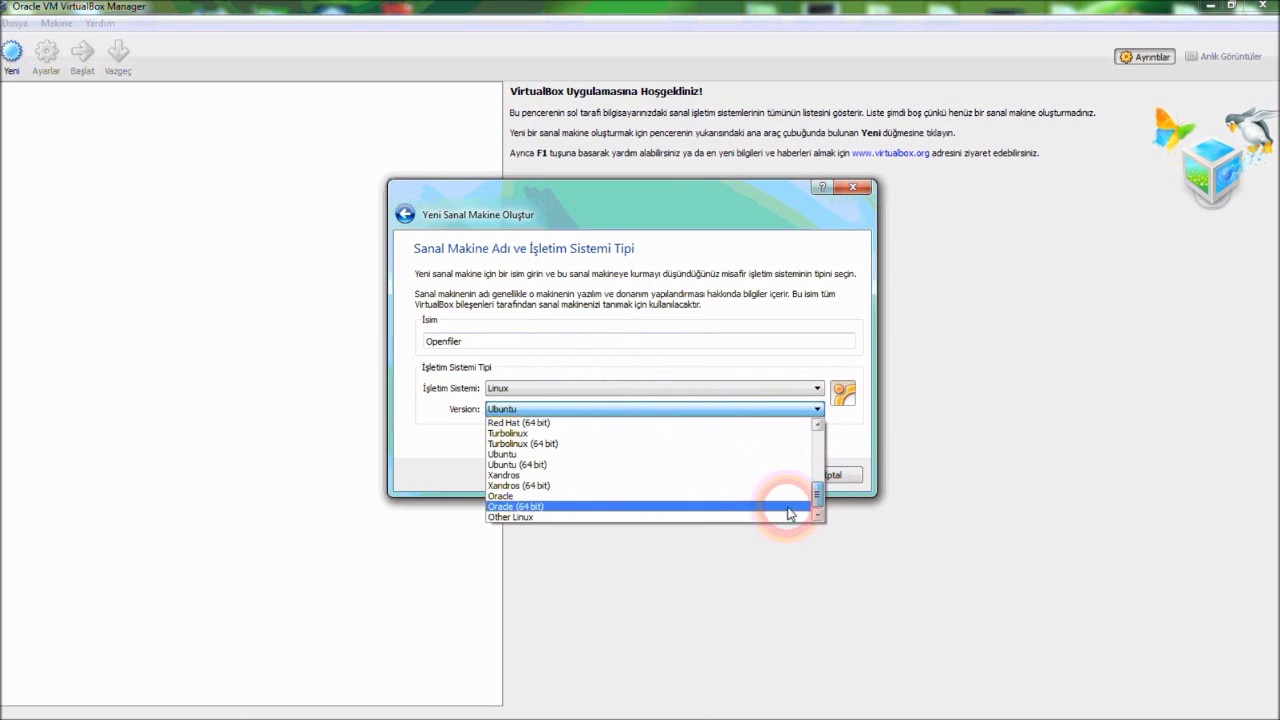
click(731, 517)
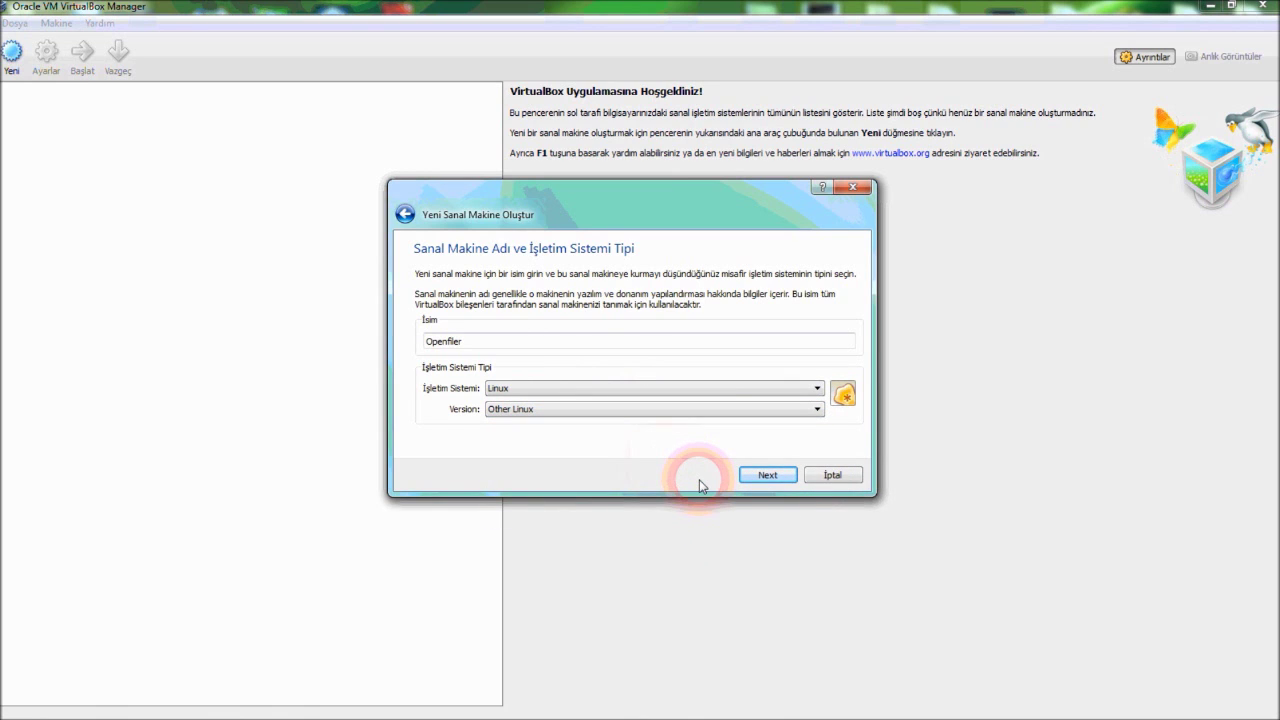
click(760, 480)
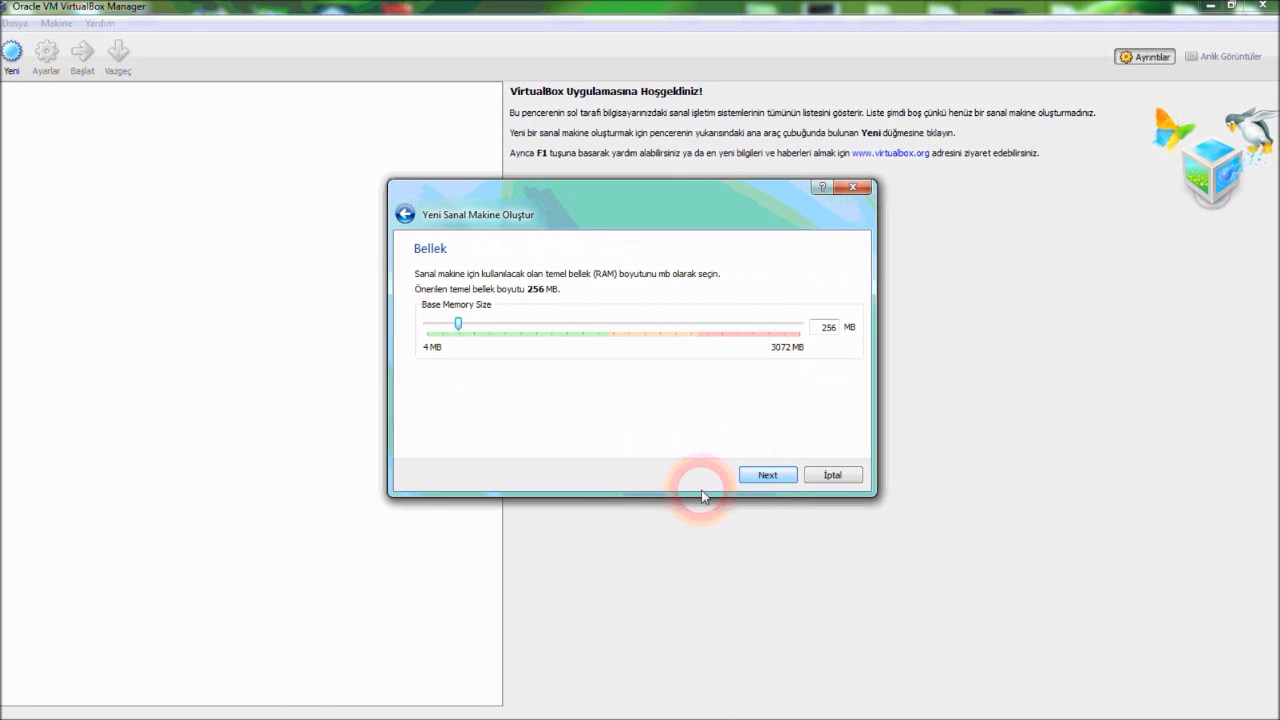
- Set the new virtual machine's base memory to 366 MB and continue to the start-up disk settings
drag(463, 328, 468, 326)
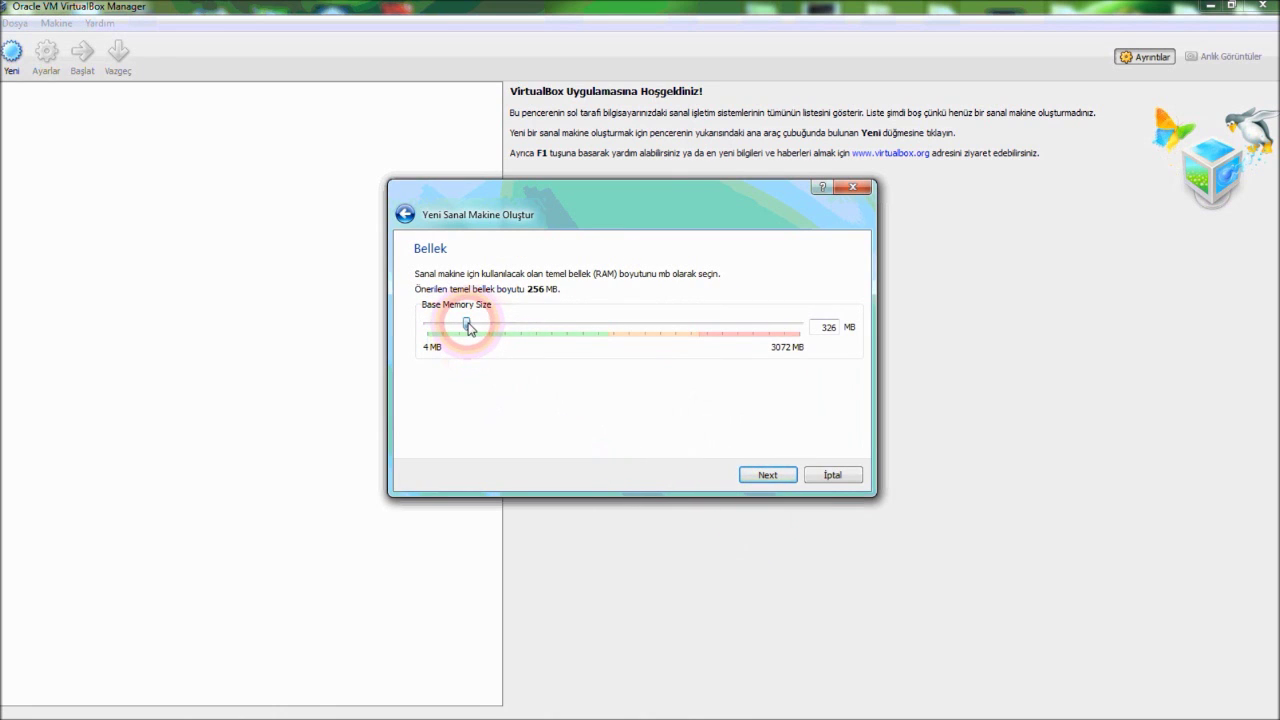
drag(468, 328, 471, 326)
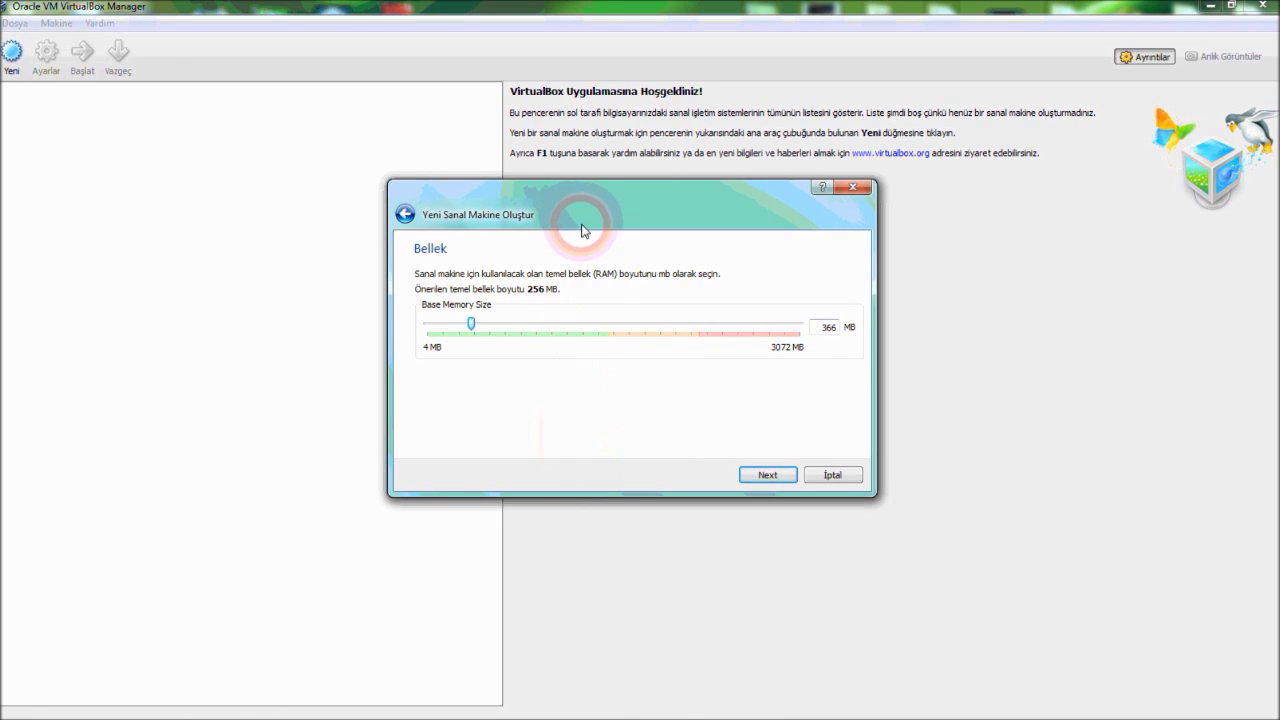
drag(580, 222, 567, 227)
click(740, 481)
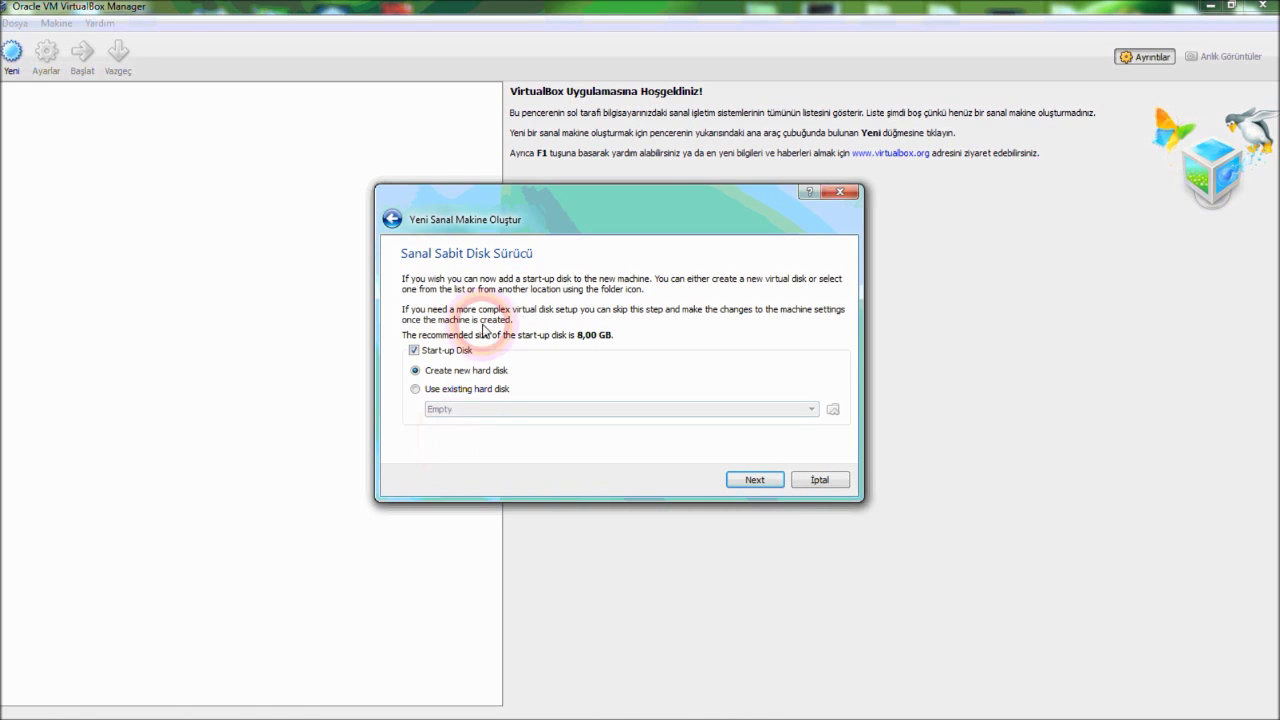
- Create a new dynamically allocated 8,00 GB VDI start-up disk named Openfiler and finish creating the virtual machine
drag(488, 219, 468, 214)
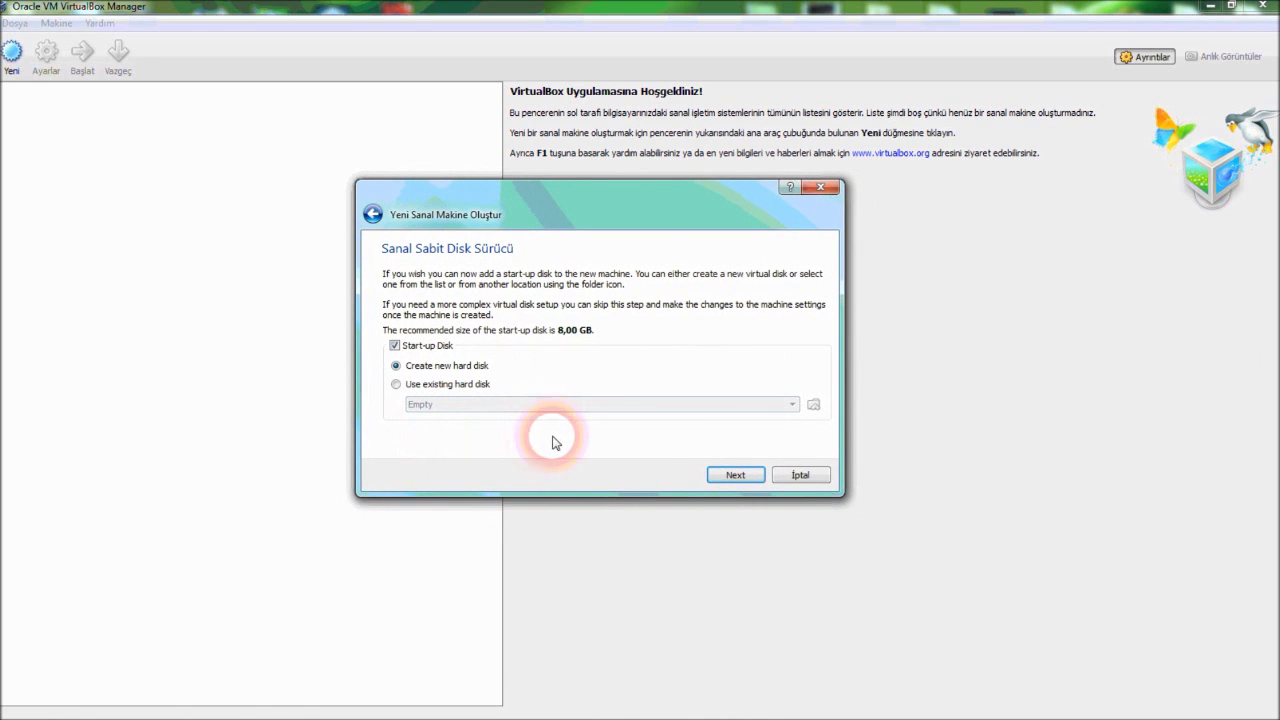
click(735, 475)
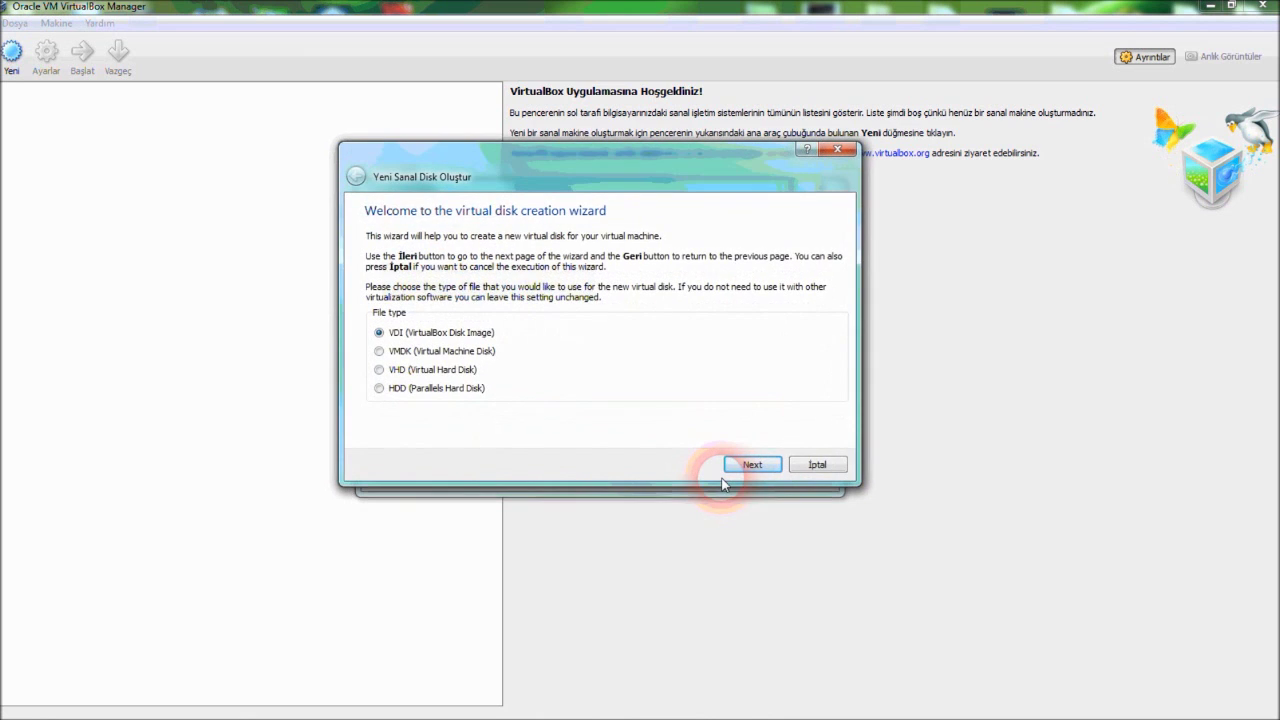
drag(577, 174, 617, 127)
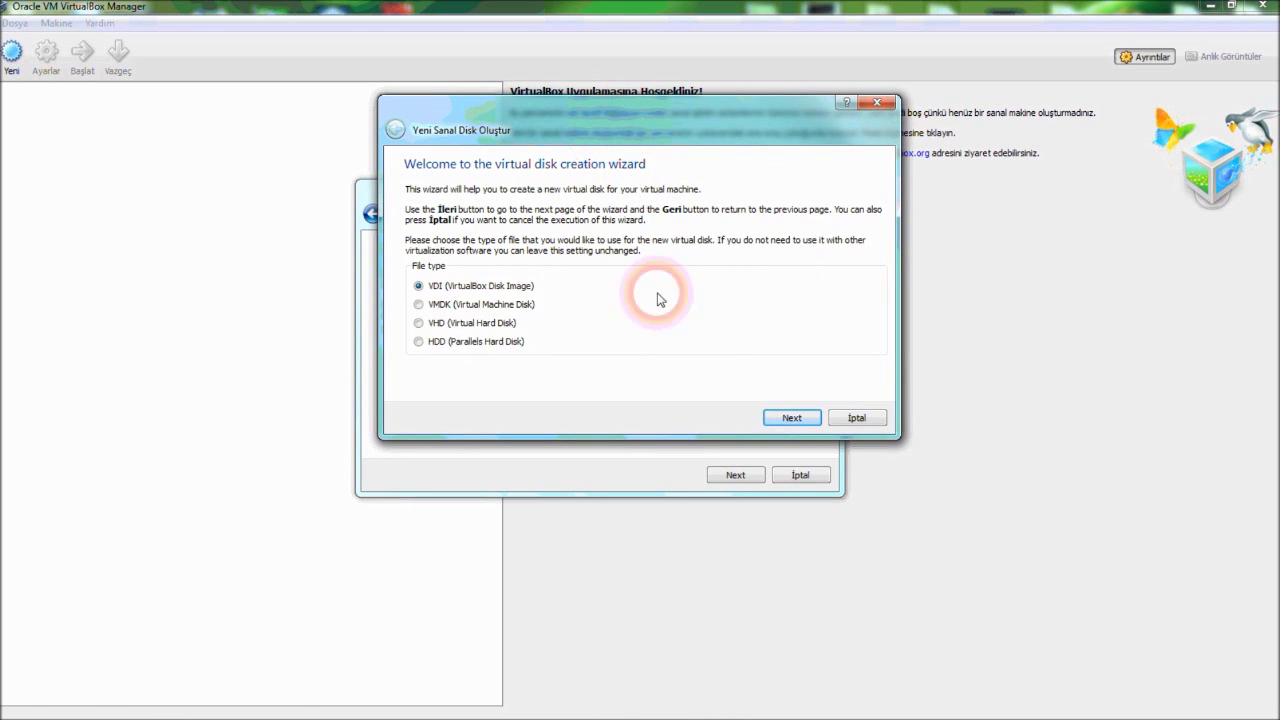
click(790, 420)
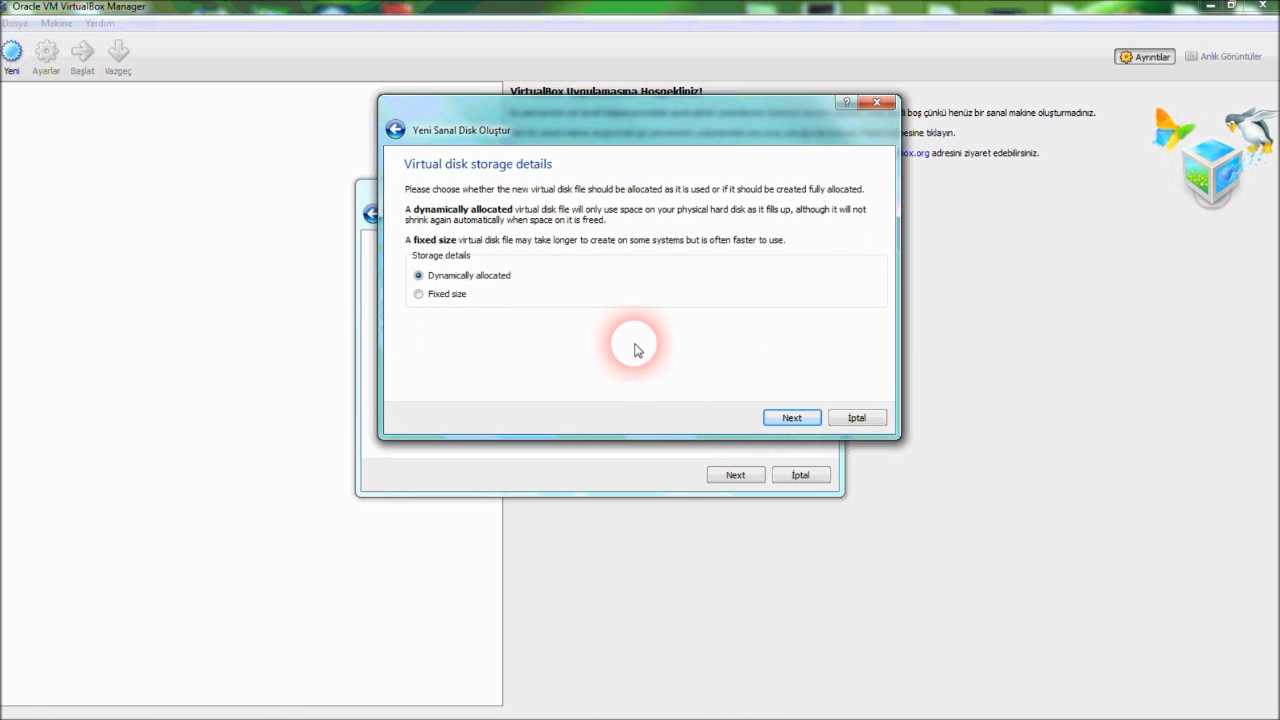
click(790, 417)
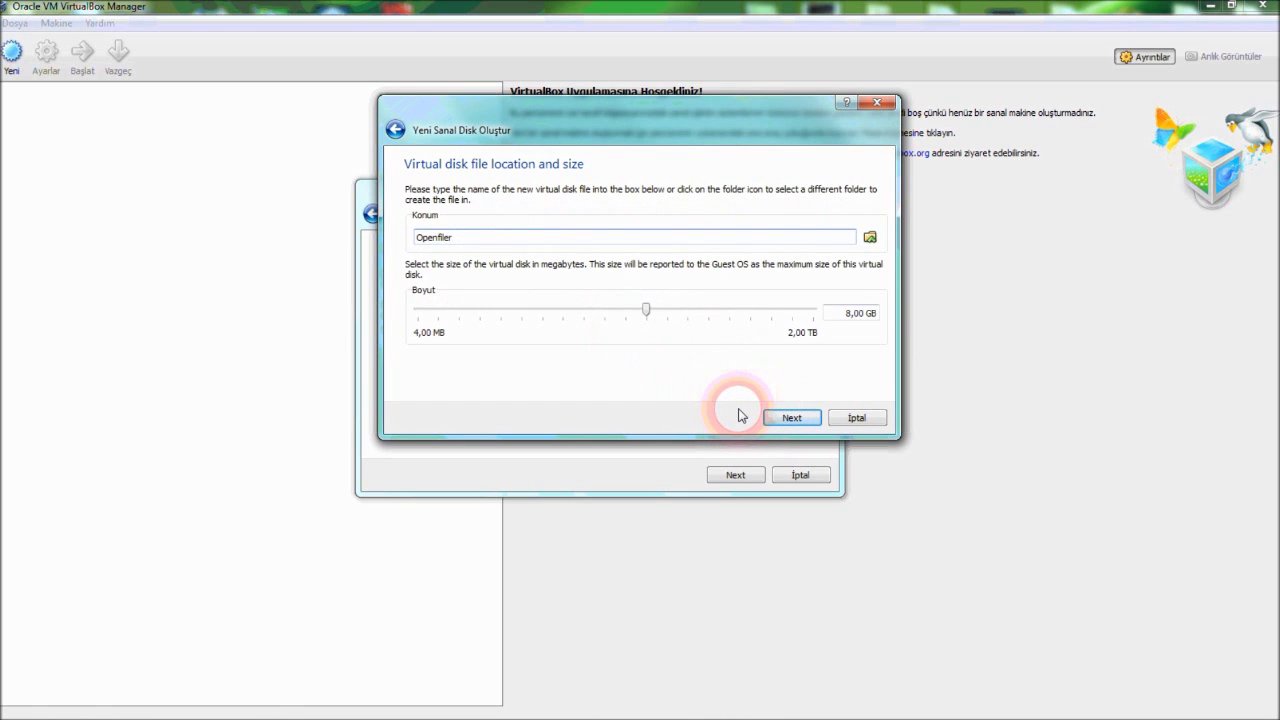
click(790, 419)
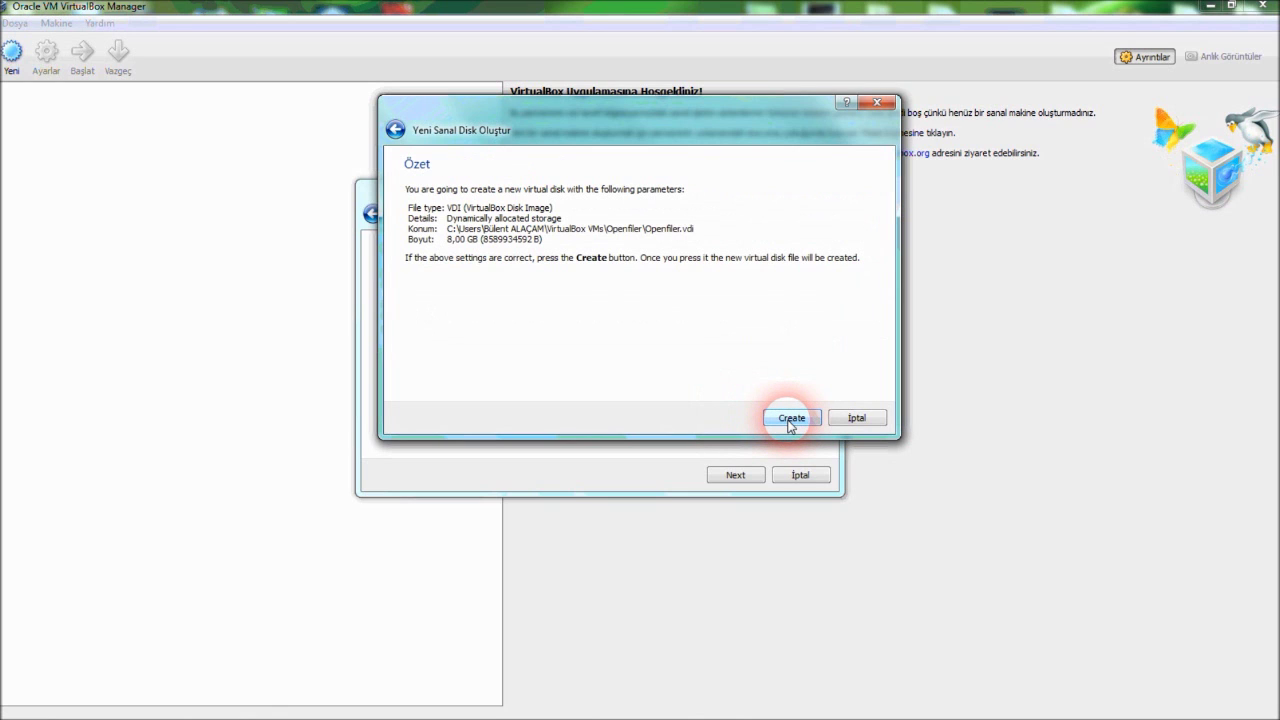
click(790, 420)
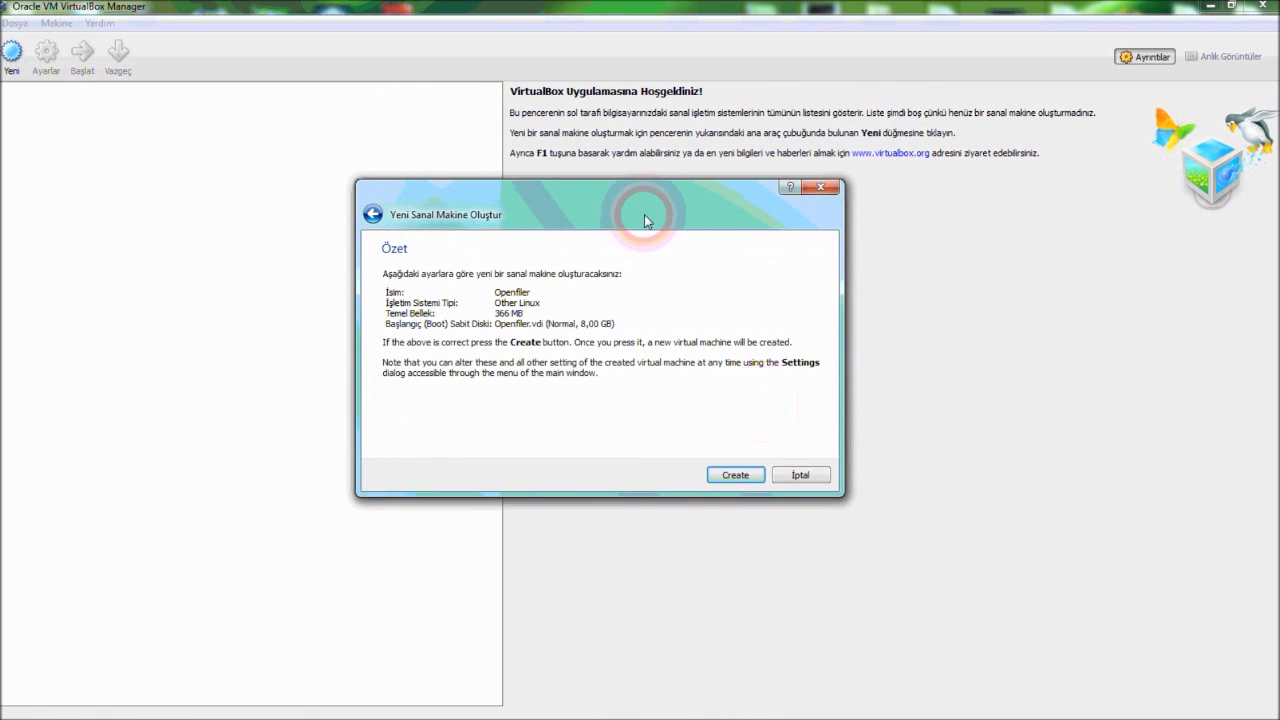
drag(648, 208, 643, 159)
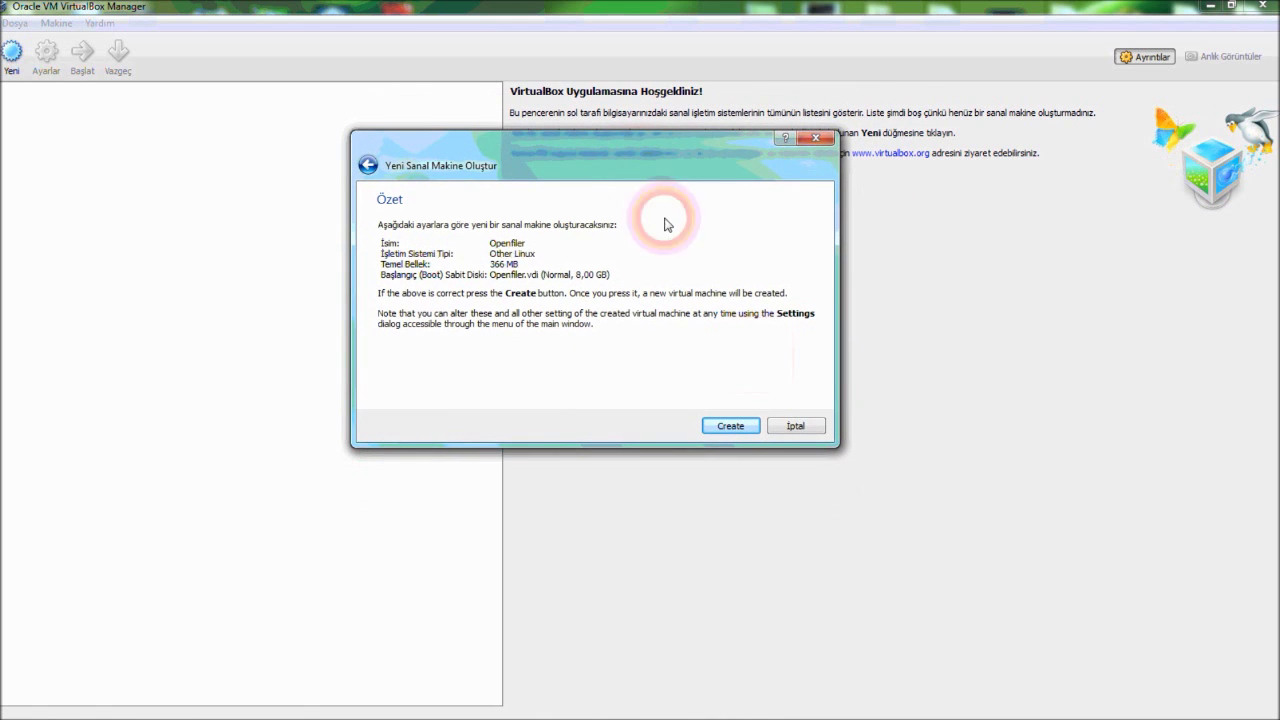
click(731, 426)
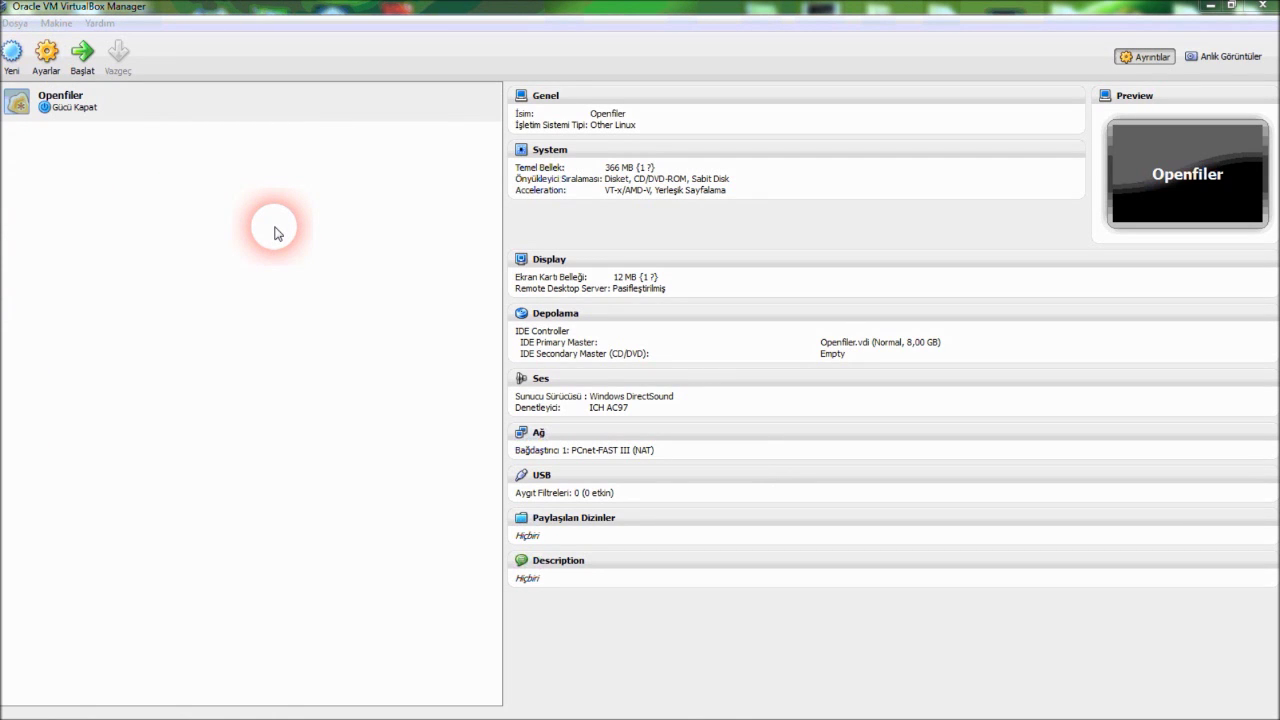
- Open the Openfiler machine's settings and attach its first network adapter to Bridged Adapter
right_click(137, 109)
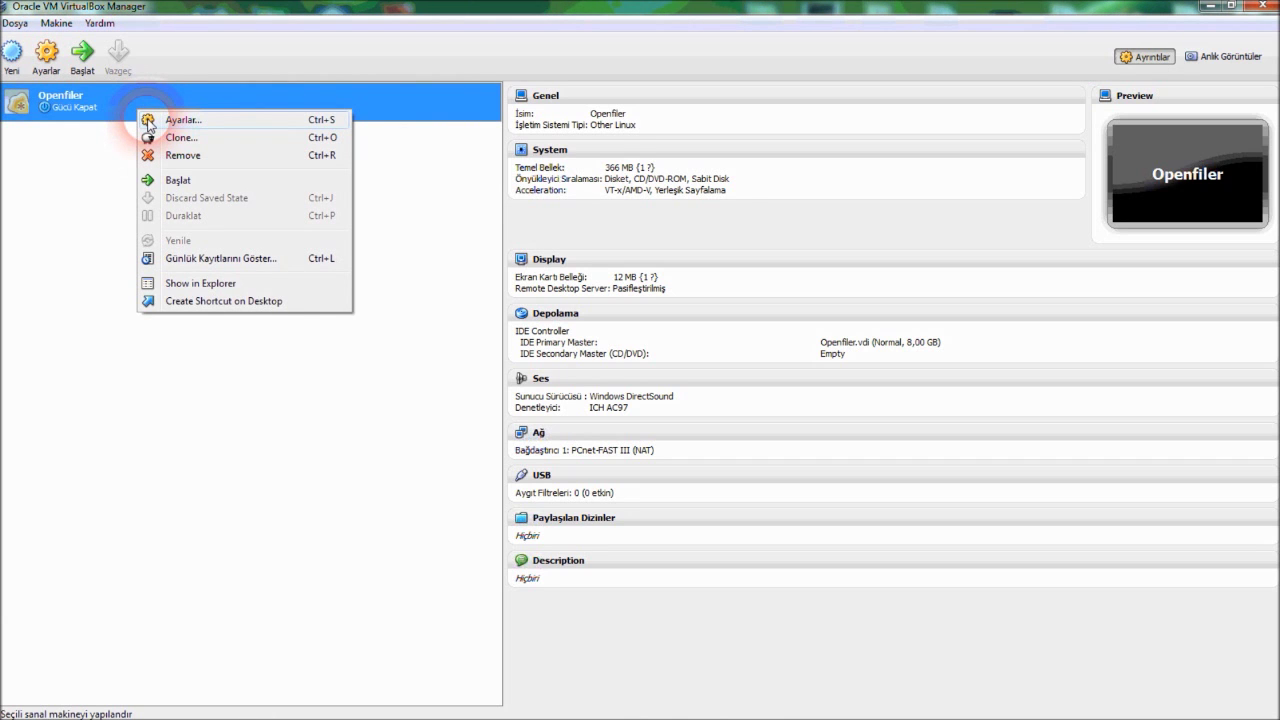
click(150, 121)
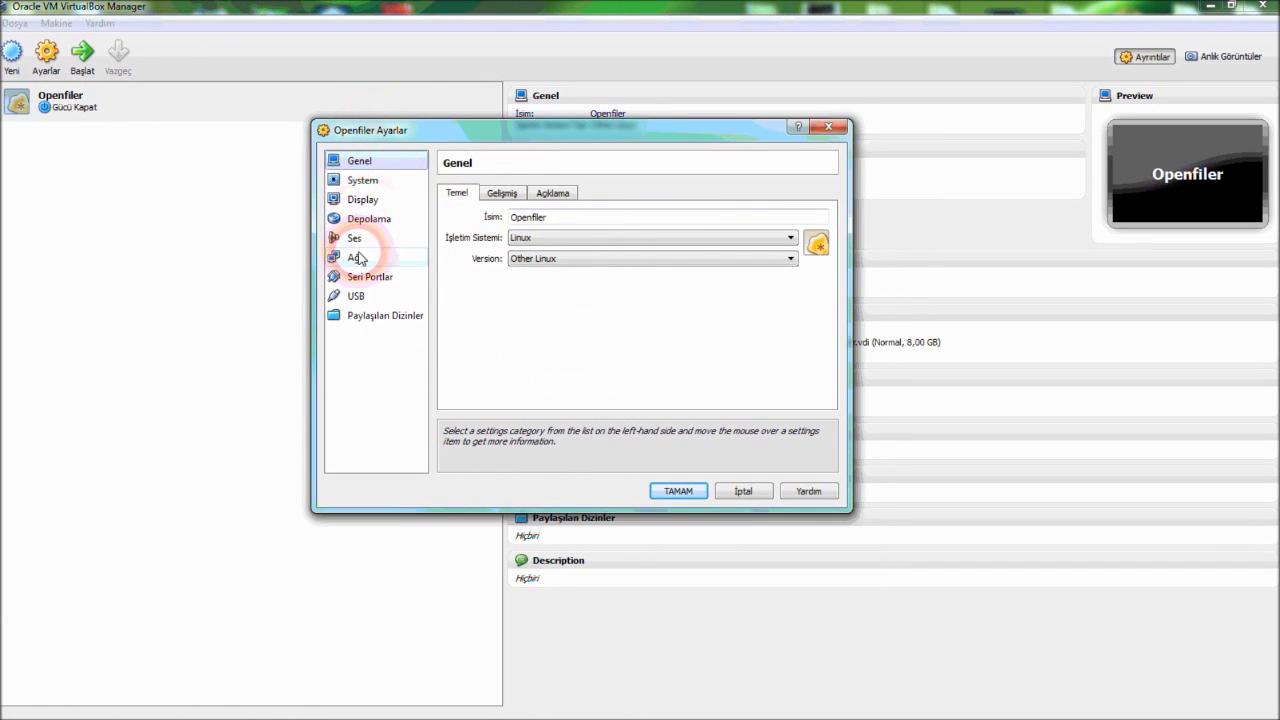
click(357, 258)
click(578, 236)
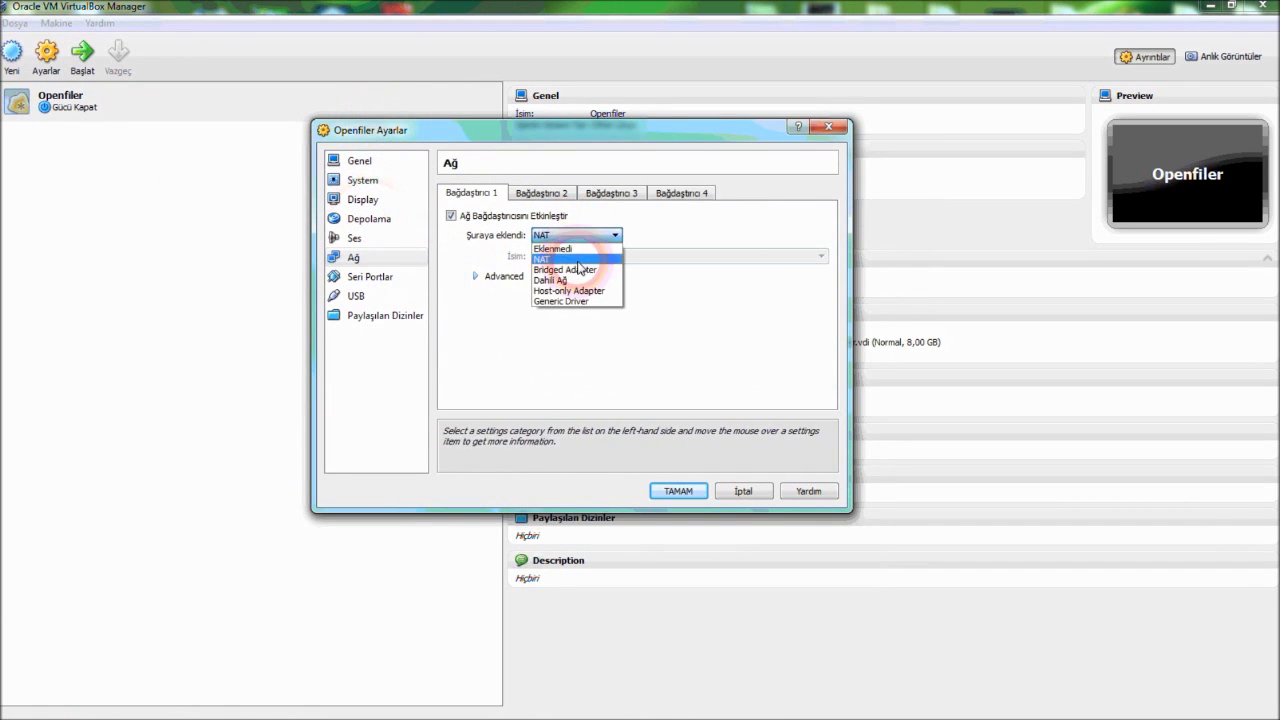
click(580, 270)
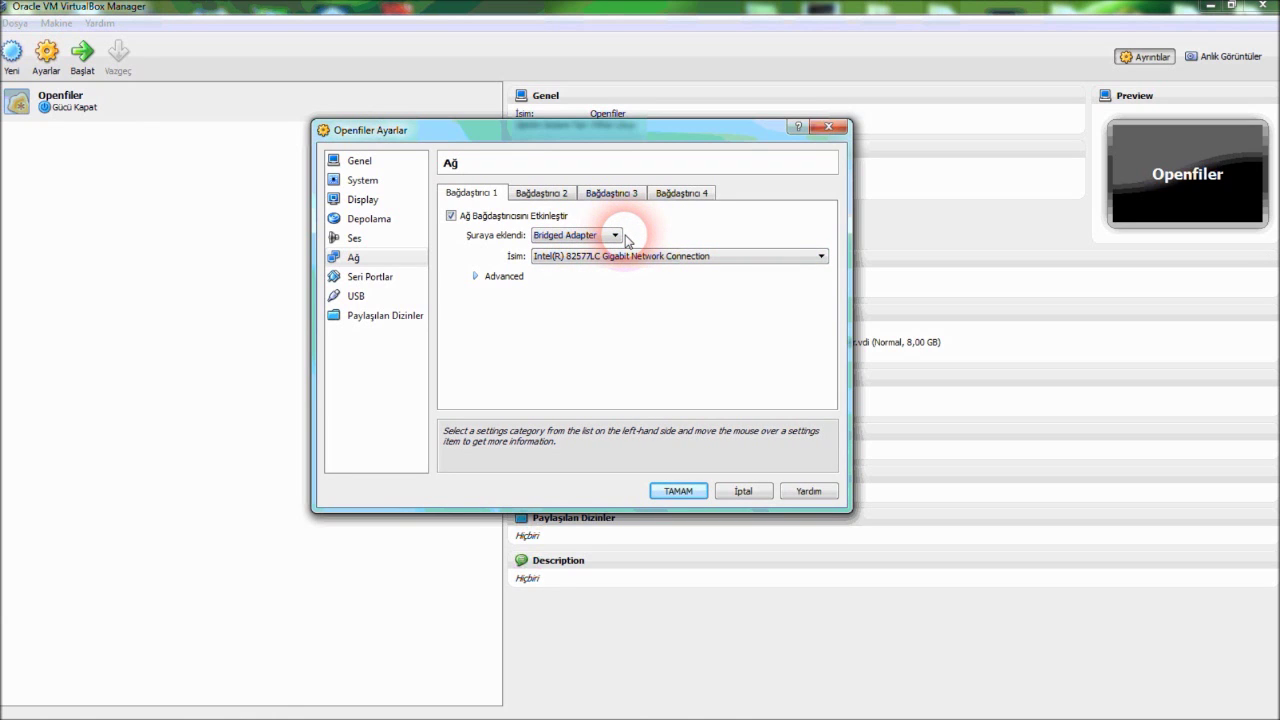
- Disable floppy (Disket) booting and move it below the hard disk, leaving CD/DVD-ROM first in the boot order
click(376, 186)
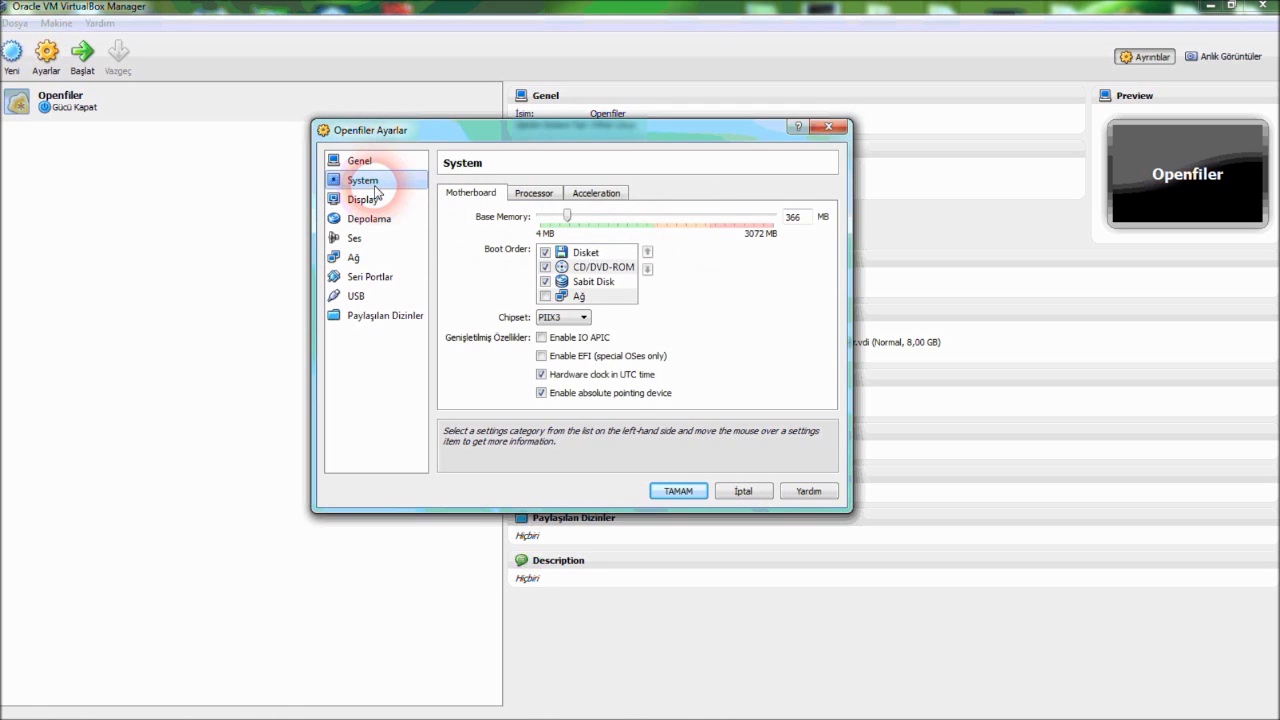
click(545, 252)
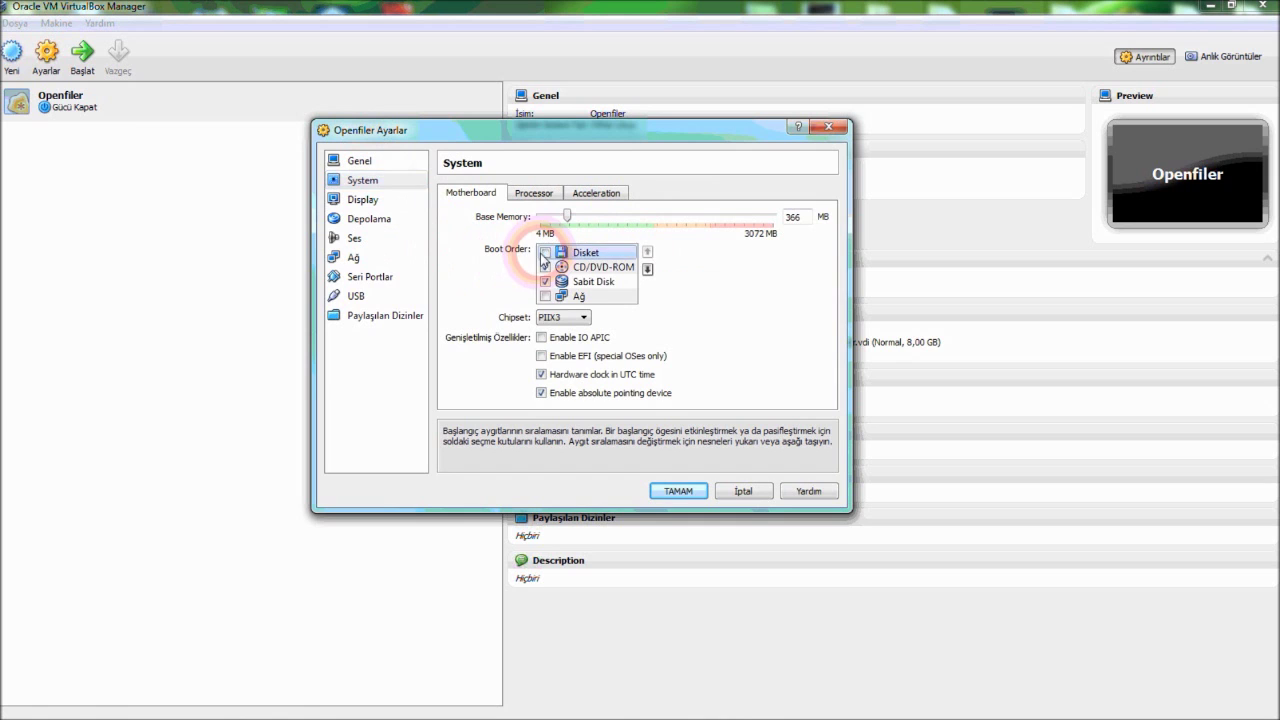
click(545, 281)
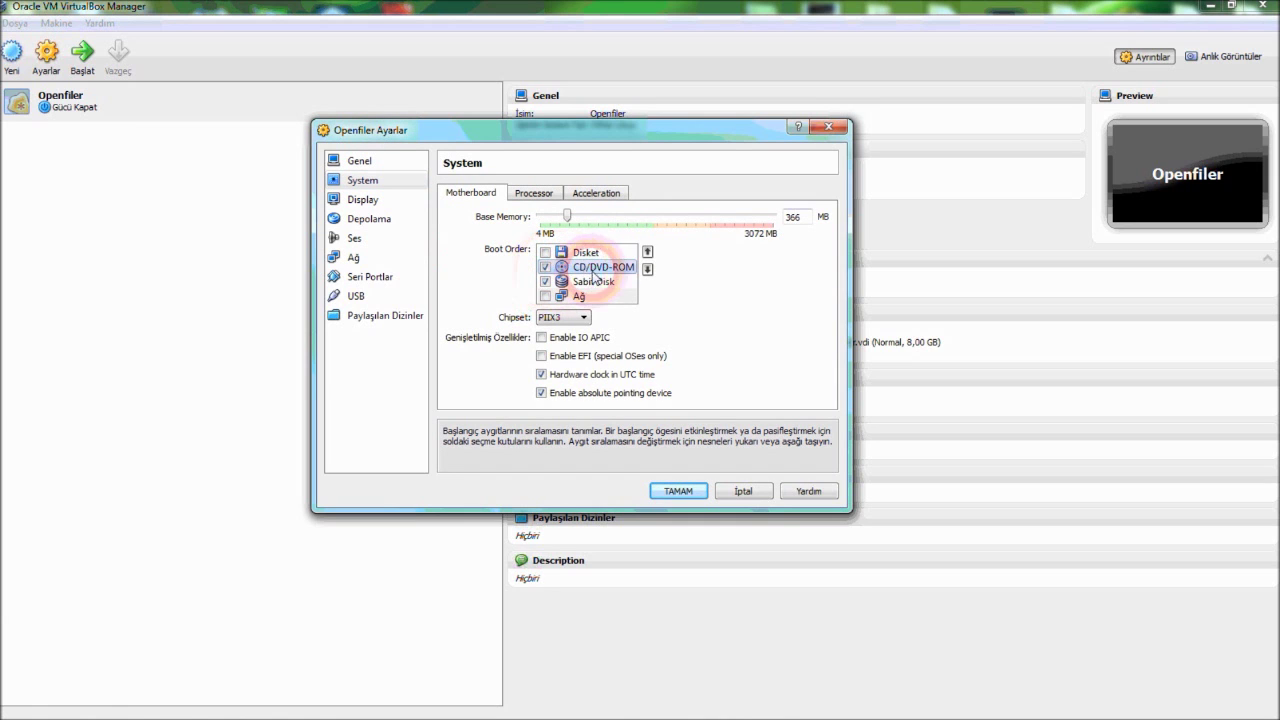
click(648, 268)
click(648, 268)
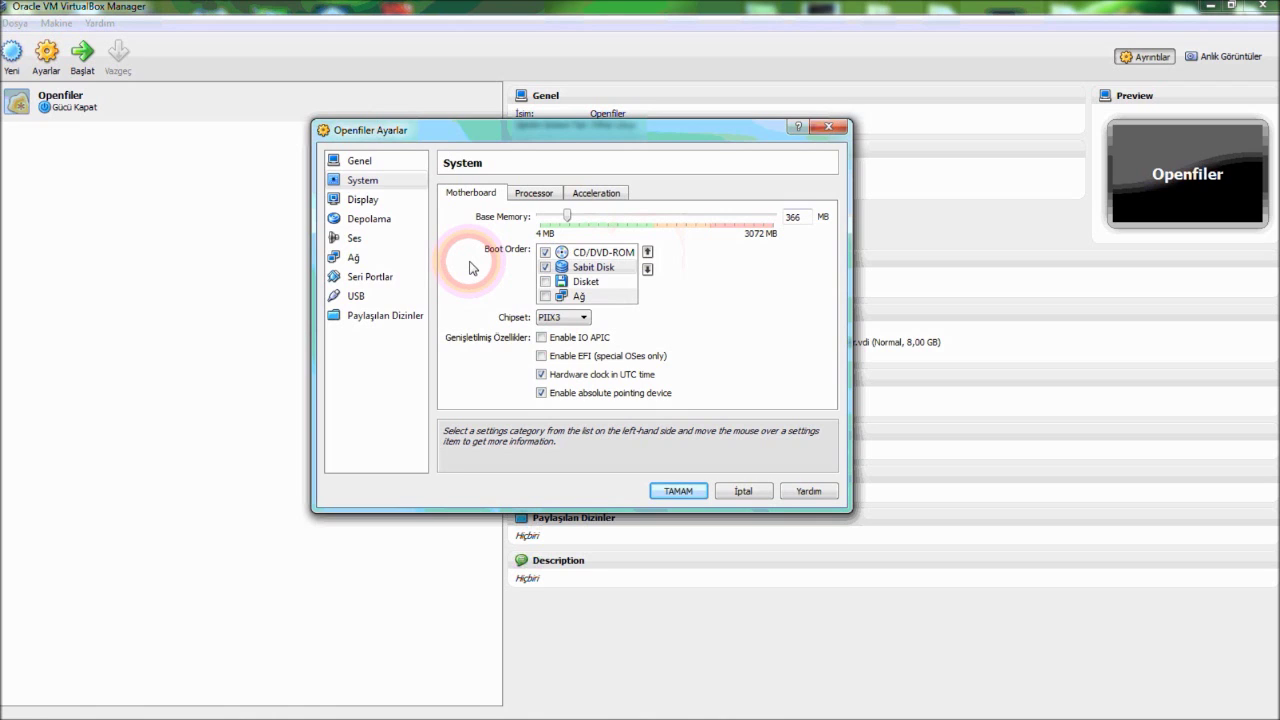
- Load openfileresa-2.99.1-x86_64-disc1.iso from the Desktop into the machine's empty IDE Secondary Master CD/DVD drive and save the settings
click(369, 221)
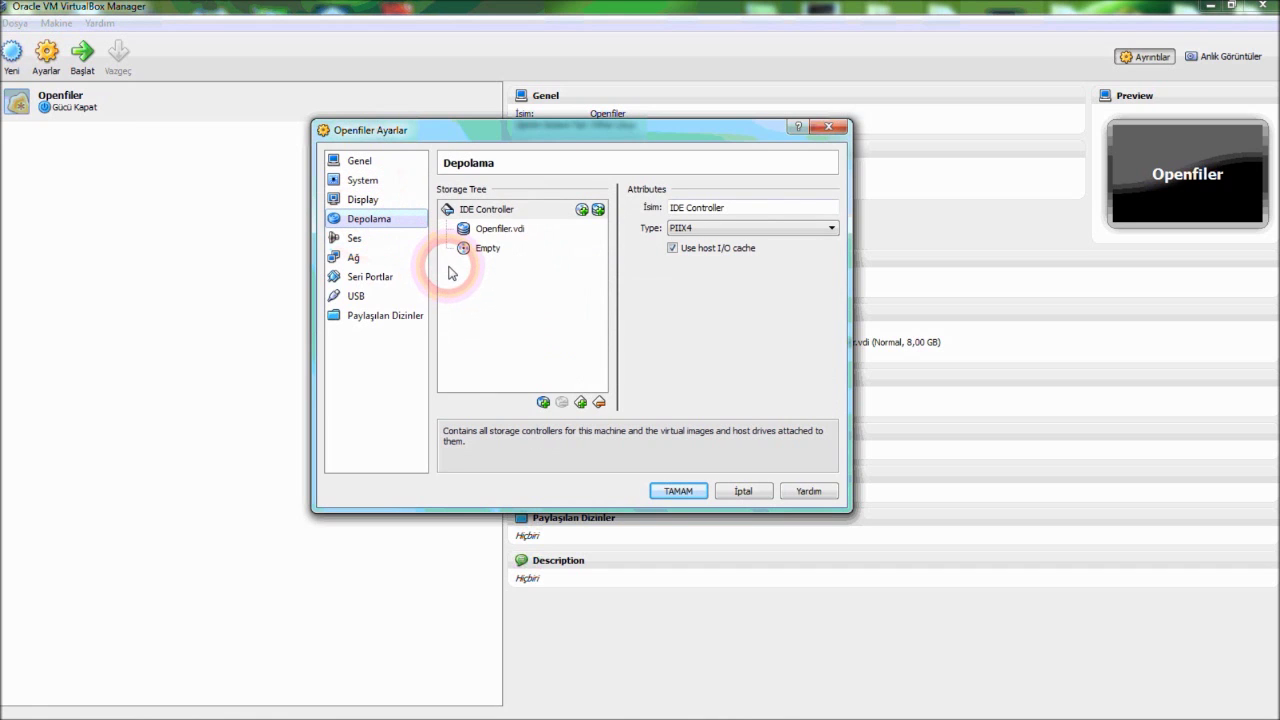
click(484, 252)
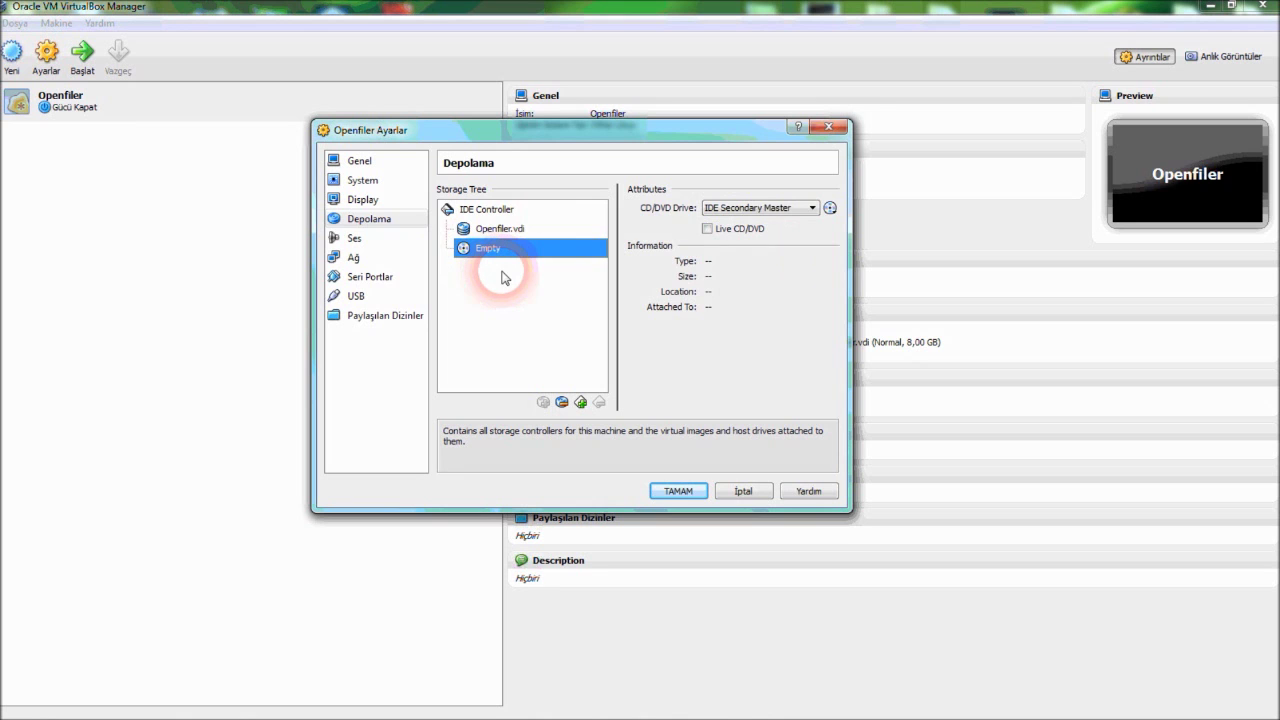
drag(744, 140, 683, 113)
click(751, 177)
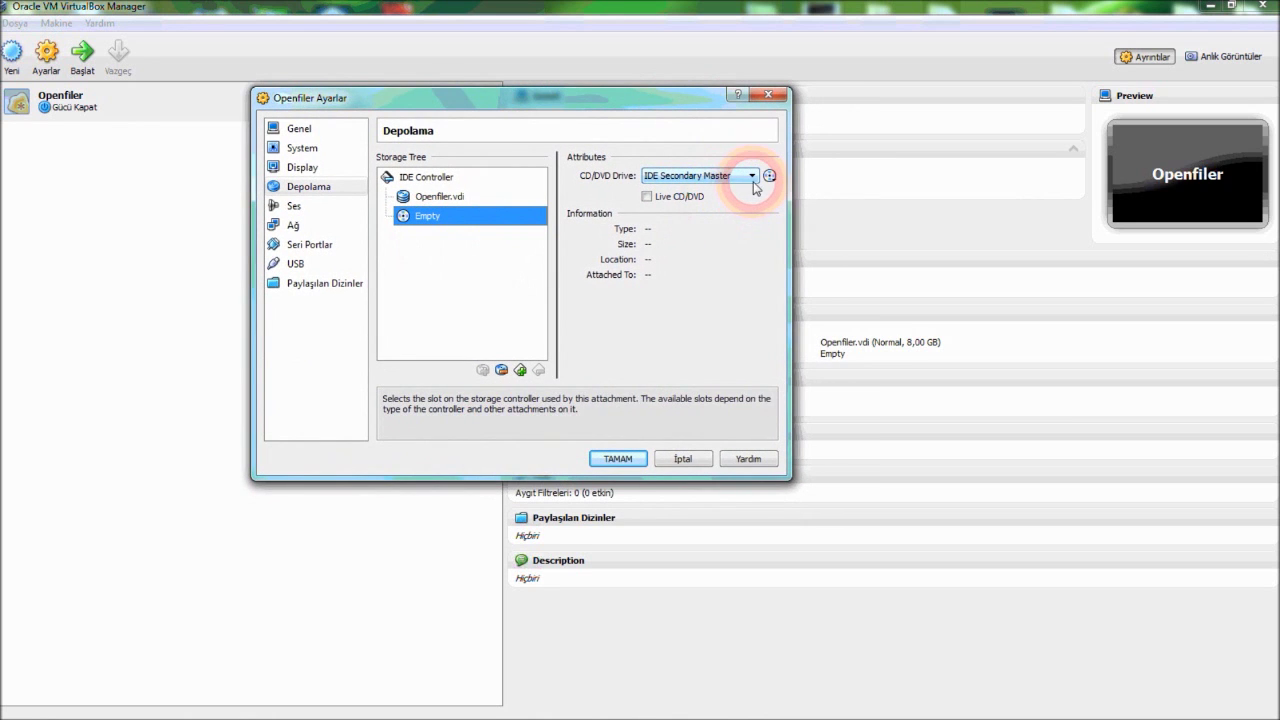
drag(668, 106, 656, 104)
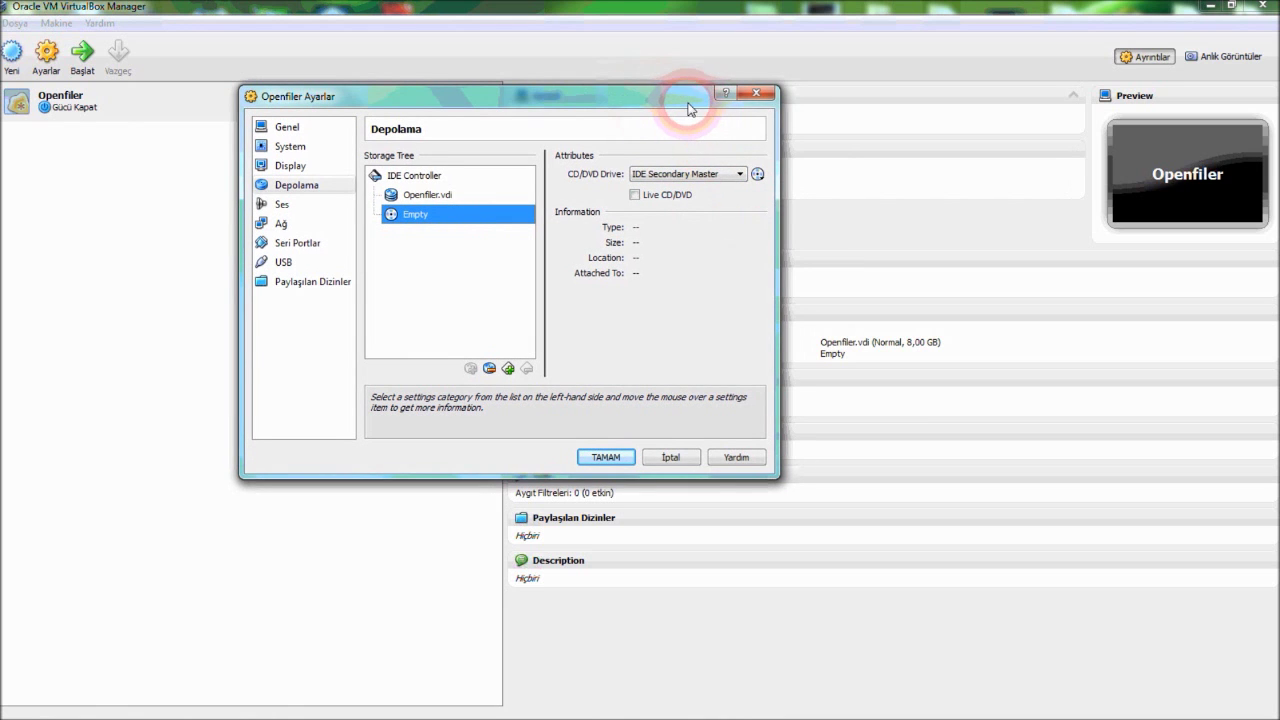
drag(686, 107, 663, 88)
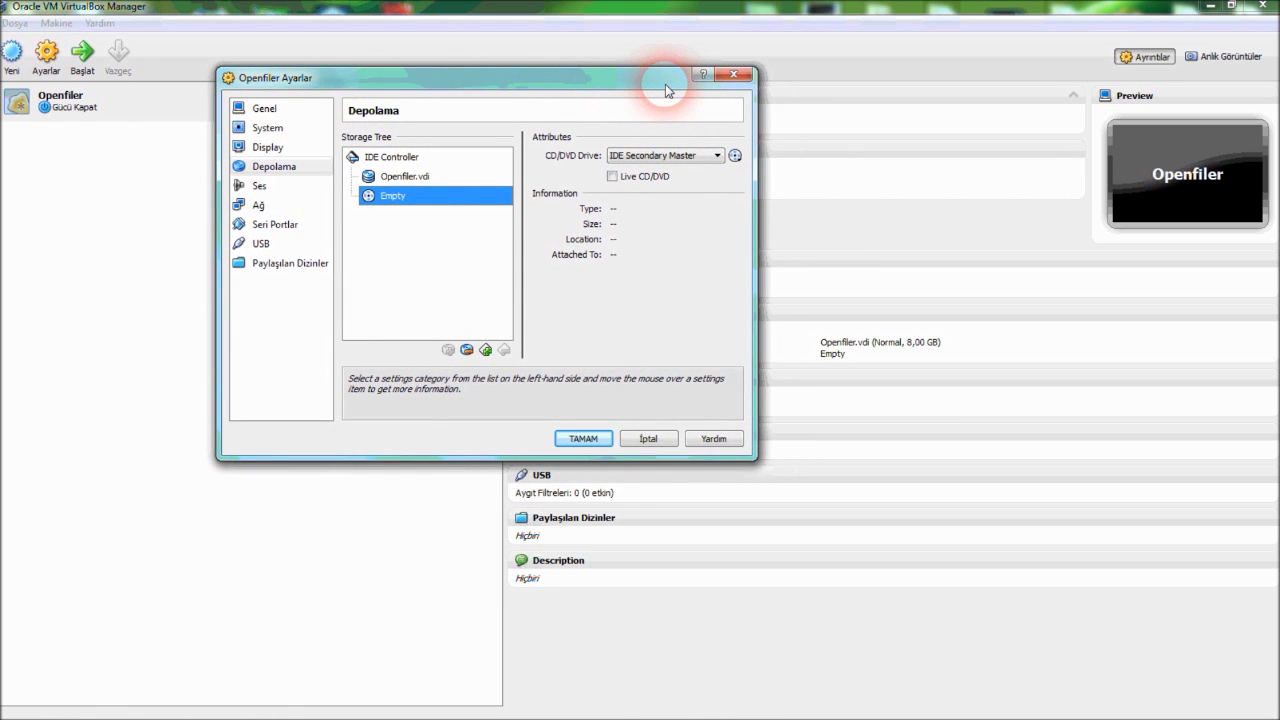
click(735, 156)
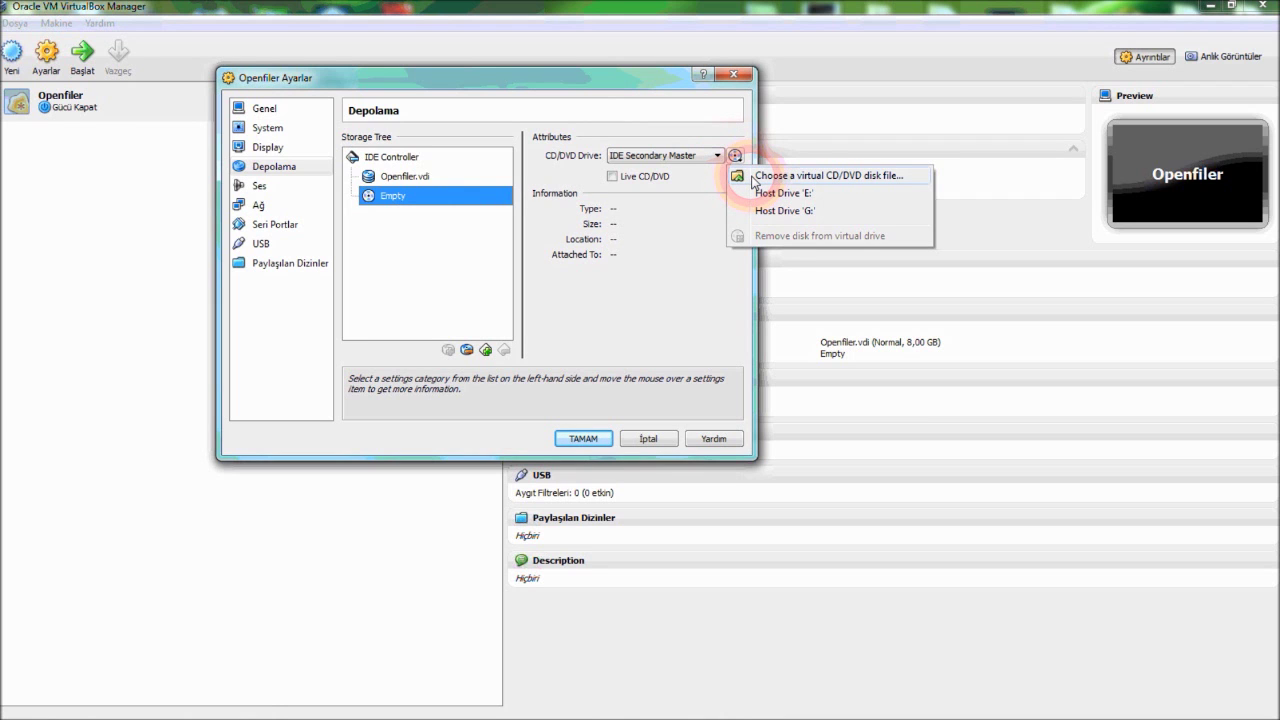
click(752, 178)
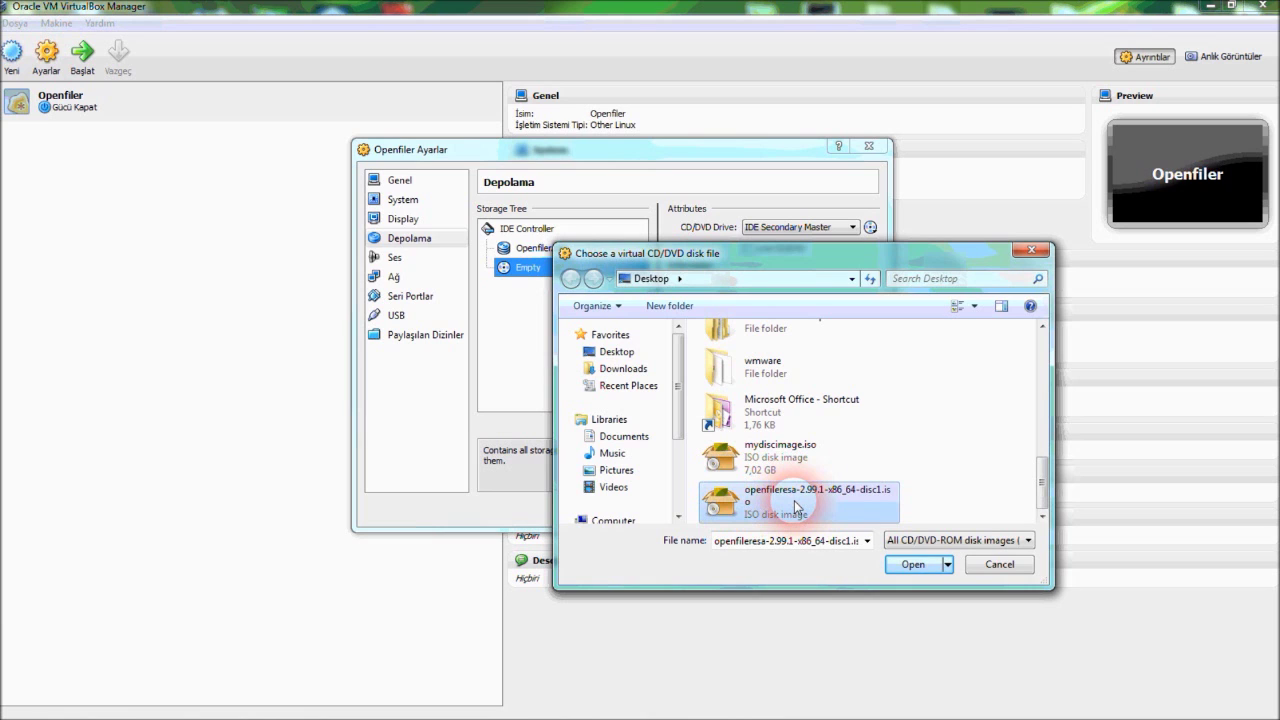
click(906, 566)
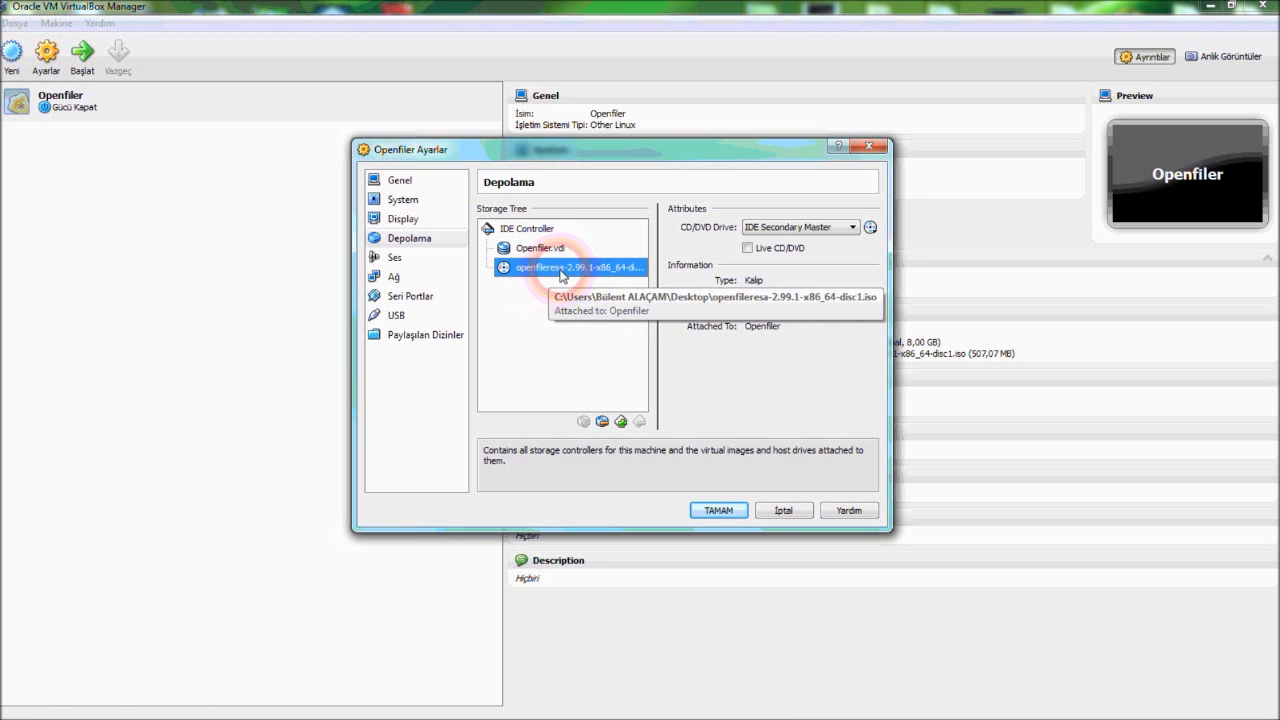
click(718, 510)
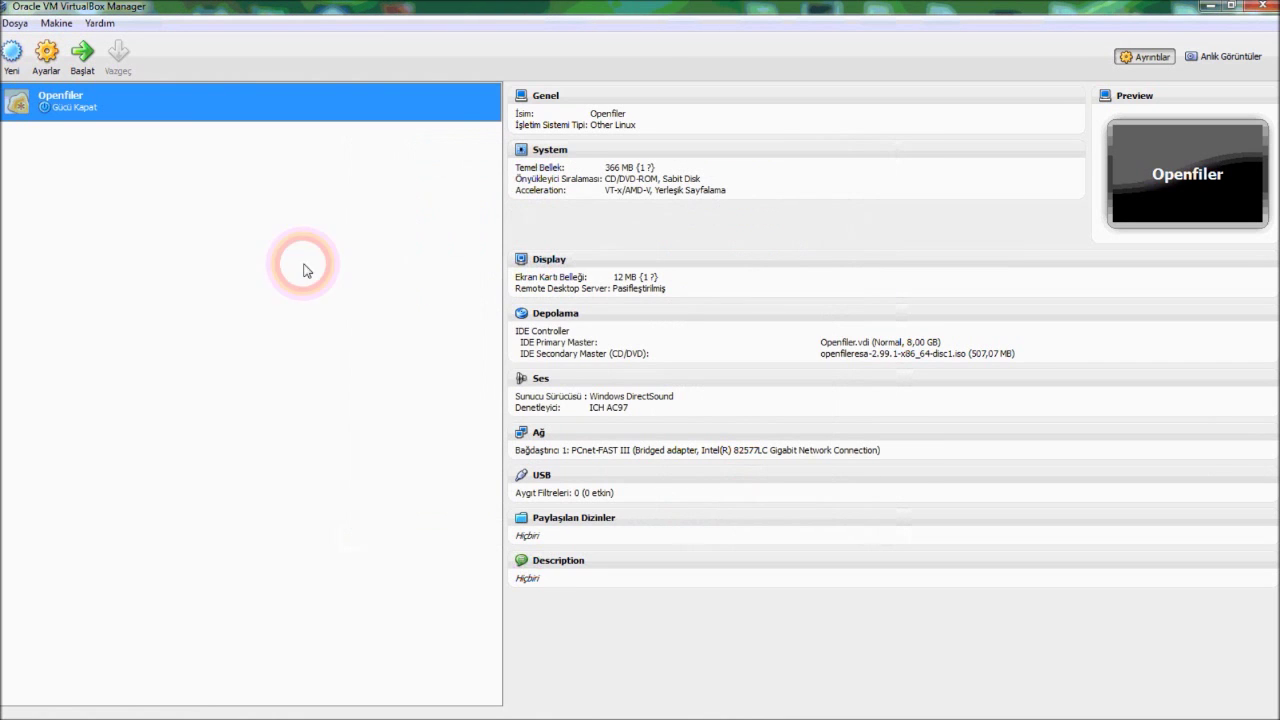
- Start the Openfiler virtual machine
click(82, 60)
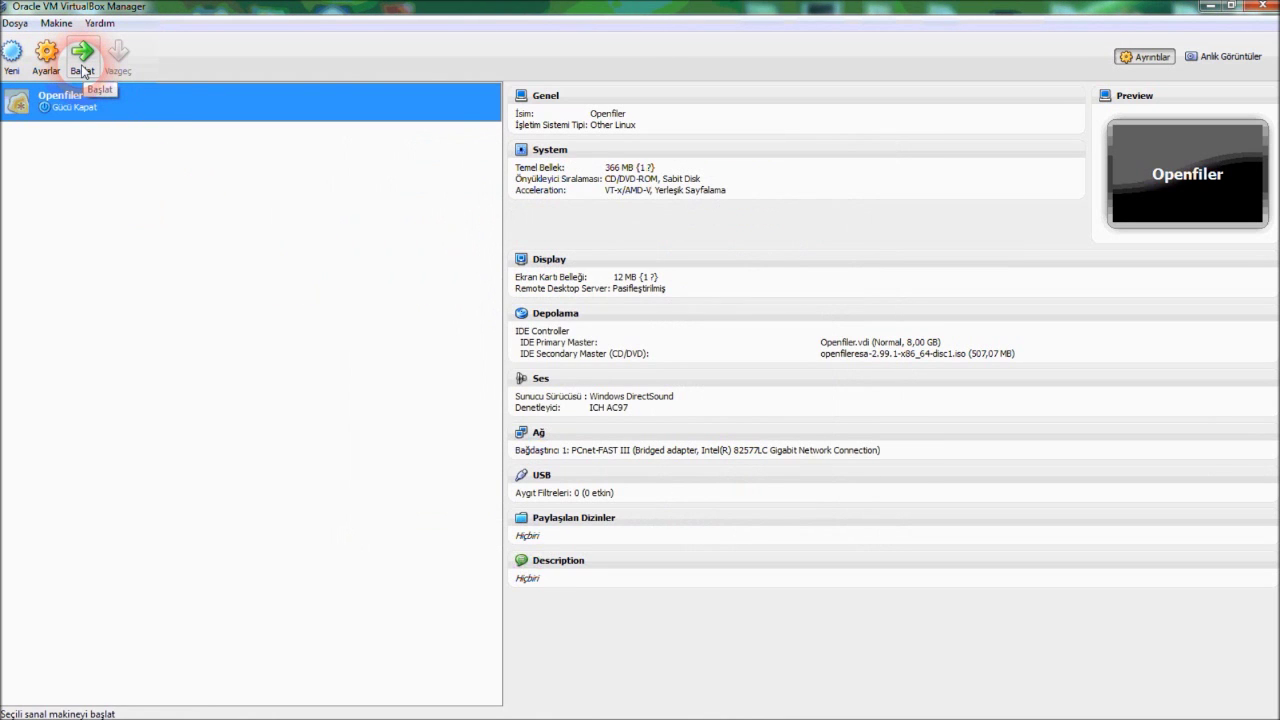